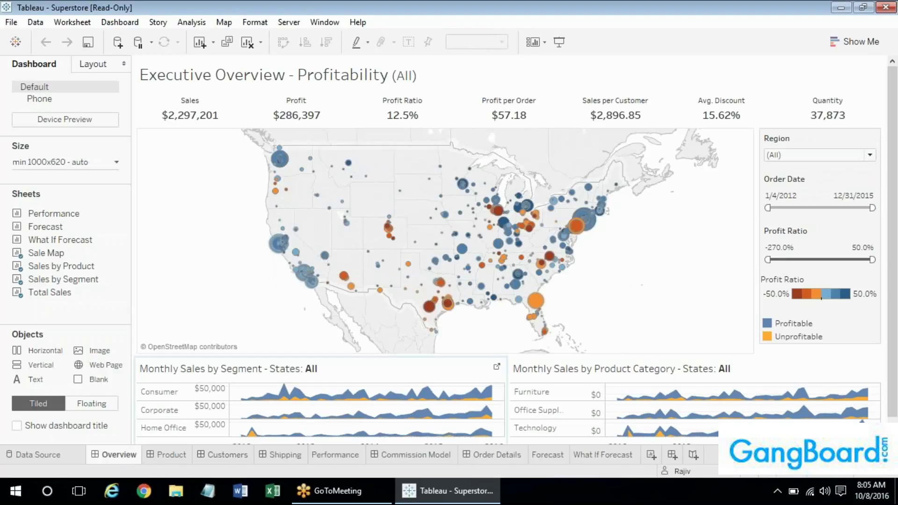
# Step: Look over the Overview dashboard's profitability map and open the Show Me chart recommendations
pyautogui.moveTo(135, 459)
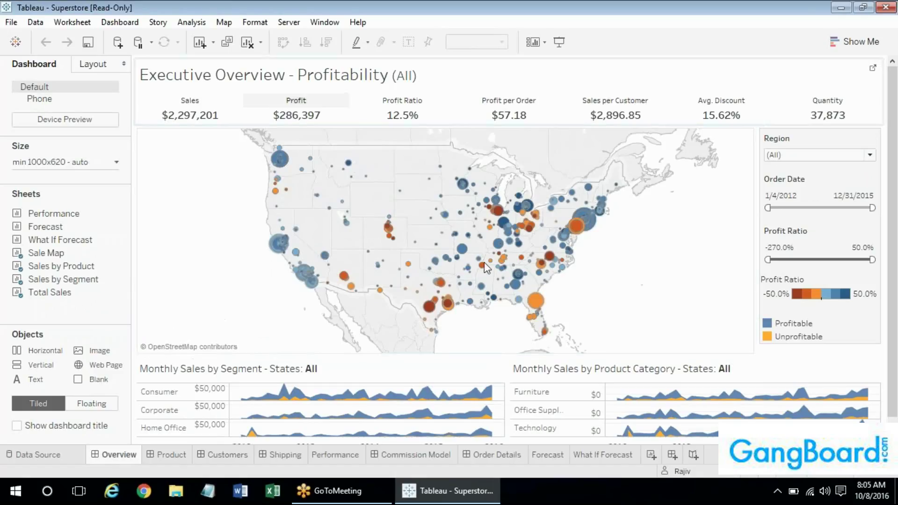
pyautogui.moveTo(435, 261)
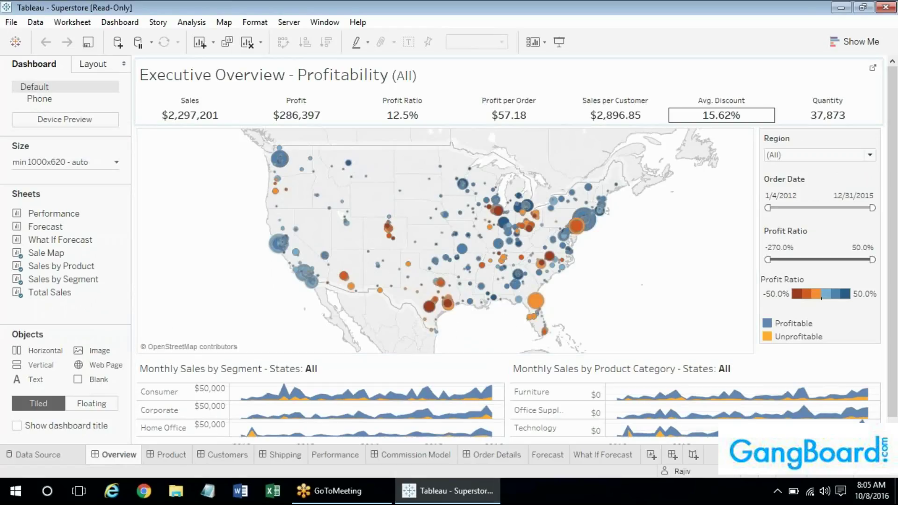
pyautogui.click(838, 41)
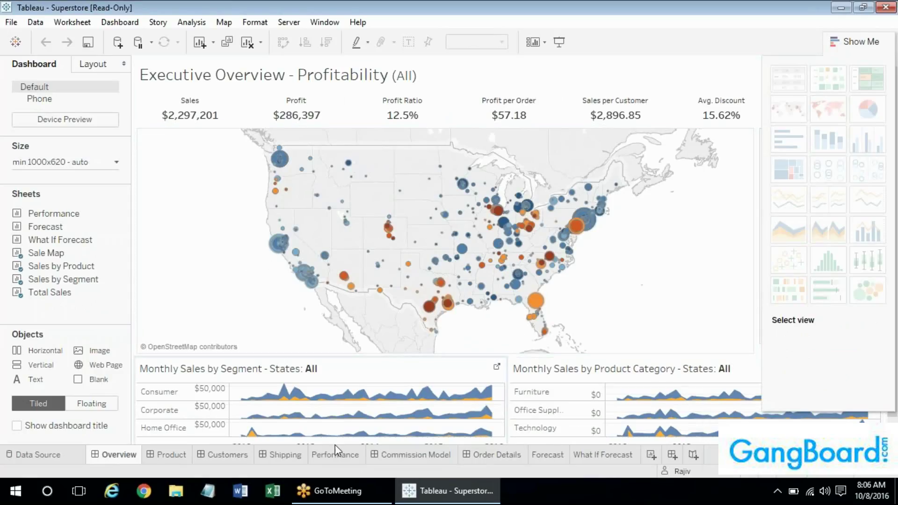
# Step: Create a blank worksheet and a new dashboard, and place Sheet 21 on that dashboard
pyautogui.click(650, 455)
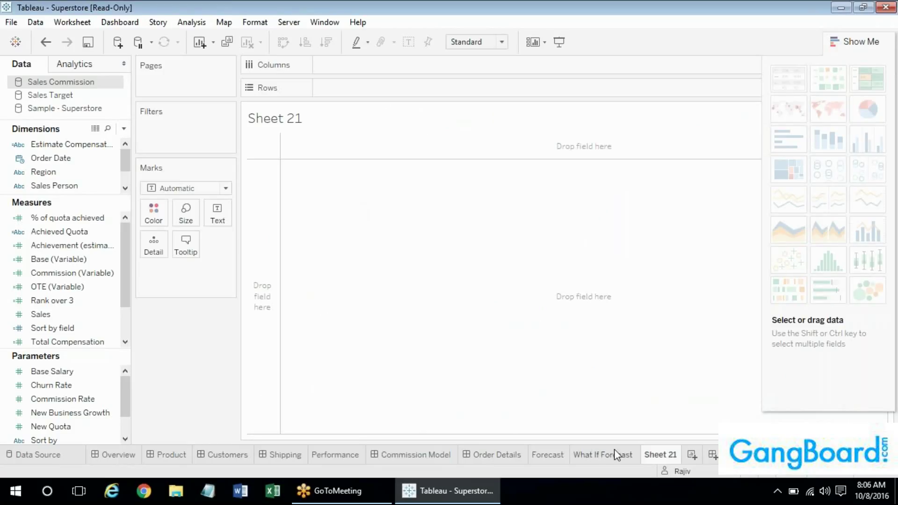
pyautogui.click(713, 455)
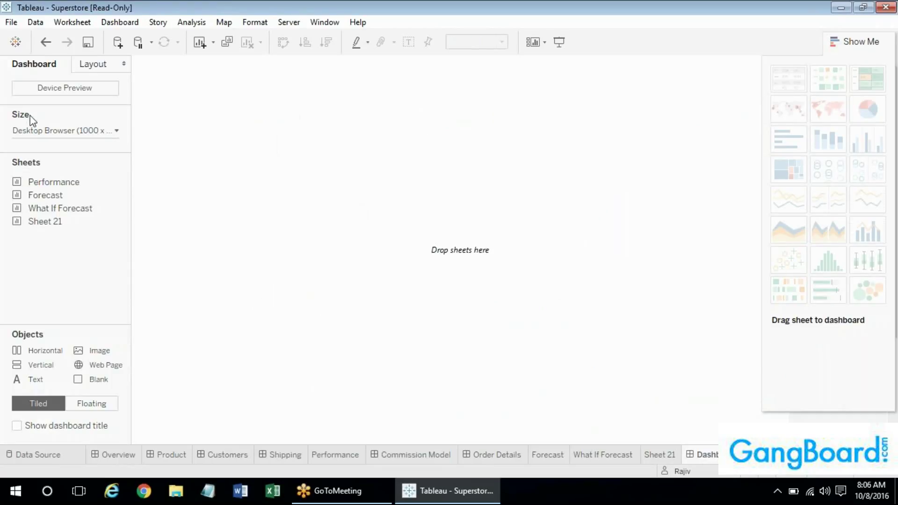
pyautogui.moveTo(44, 221); pyautogui.dragTo(449, 248)
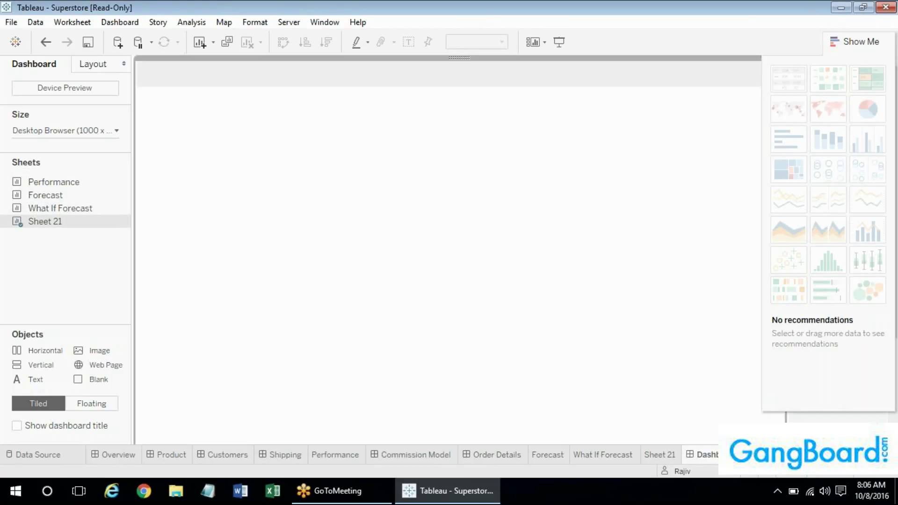
# Step: On Sheet 21, select the Achieved Quota measure together with the Order Date dimension to check the recommended chart types
pyautogui.click(665, 455)
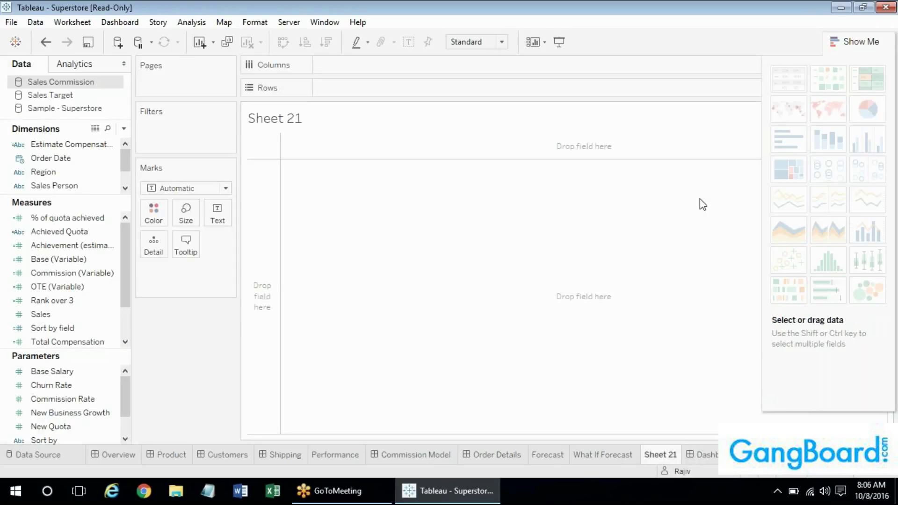
pyautogui.keyDown('ctrl'); pyautogui.click(60, 232); pyautogui.keyUp('ctrl')
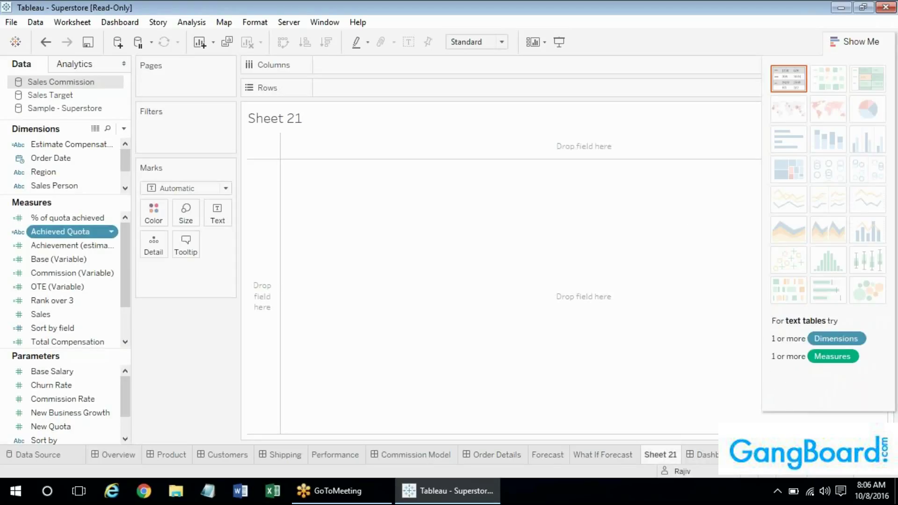
pyautogui.keyDown('ctrl'); pyautogui.click(51, 158); pyautogui.keyUp('ctrl')
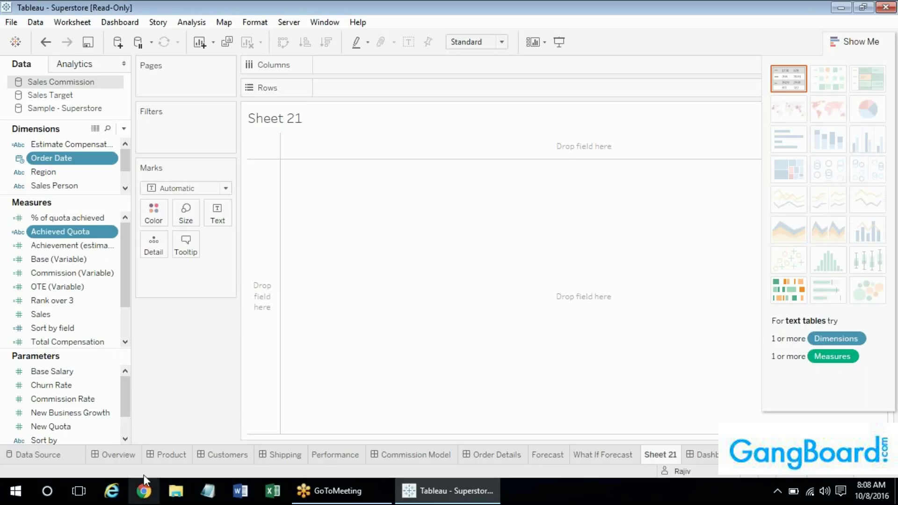
# Step: Return to the Overview dashboard to inspect its map and monthly sales marks, and hide the Show Me recommendations
pyautogui.click(116, 456)
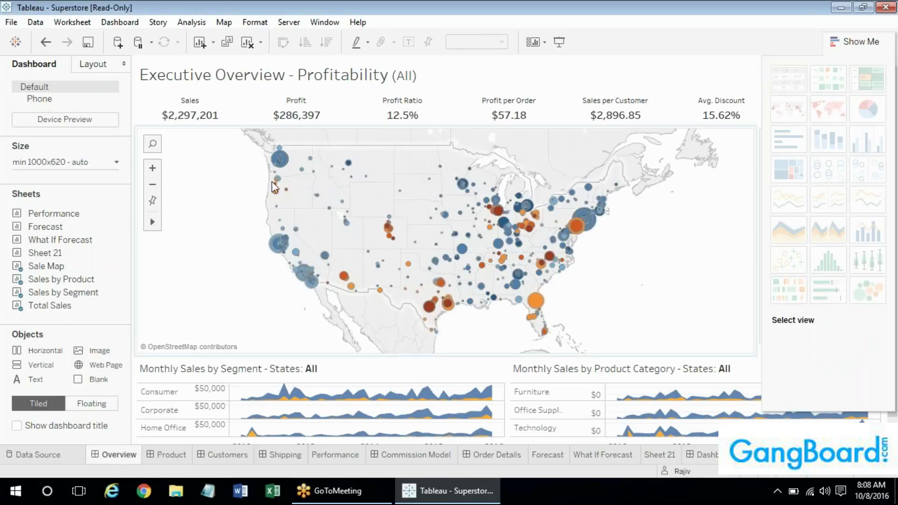
pyautogui.moveTo(281, 163)
pyautogui.moveTo(377, 264)
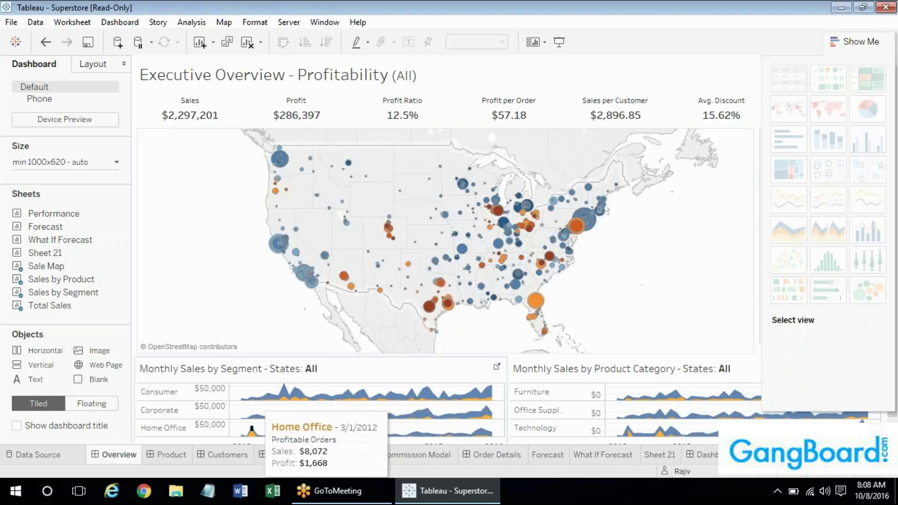
pyautogui.click(853, 41)
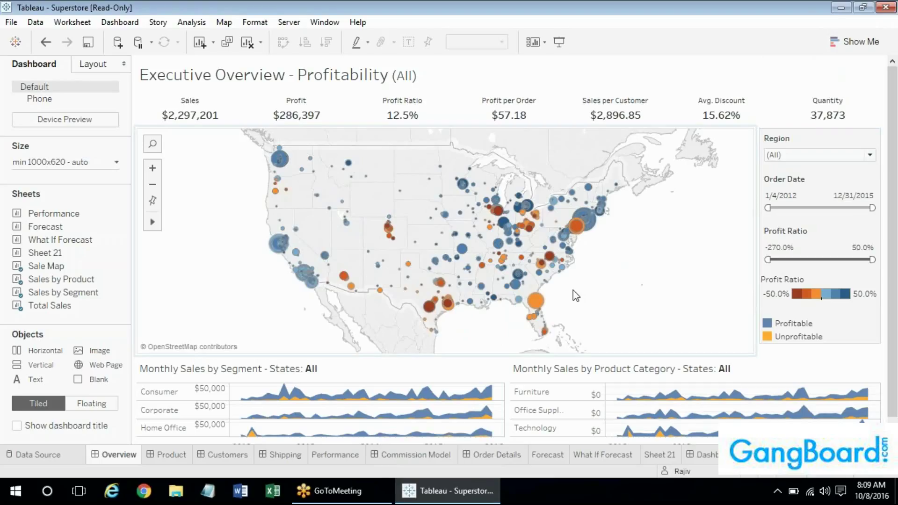
pyautogui.click(642, 256)
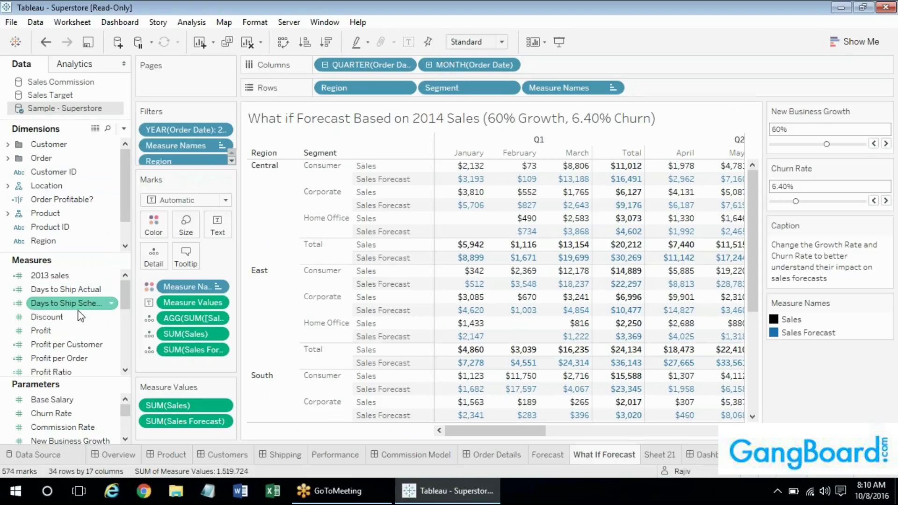
# Step: Open the Profit per Customer calculated field on the What If Forecast sheet to review its formula, and close it
pyautogui.click(25, 347)
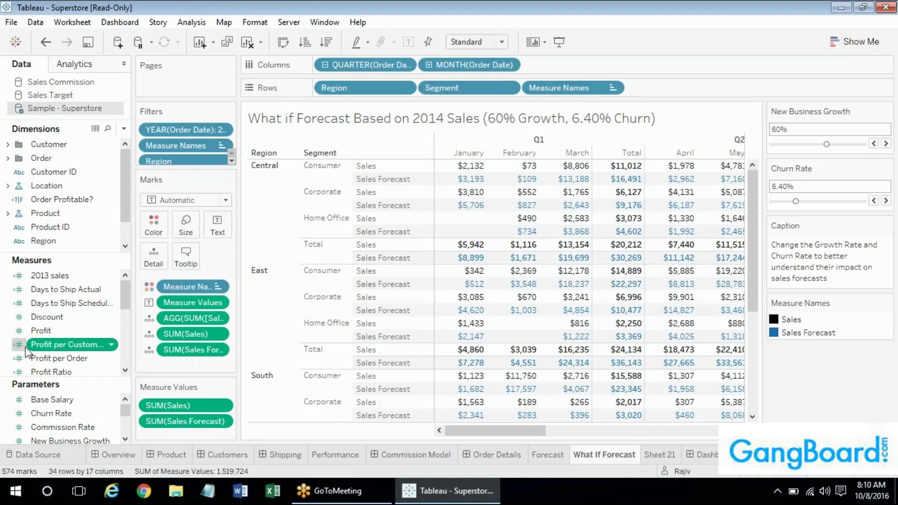
pyautogui.click(51, 342)
pyautogui.rightClick(51, 341)
pyautogui.click(84, 121)
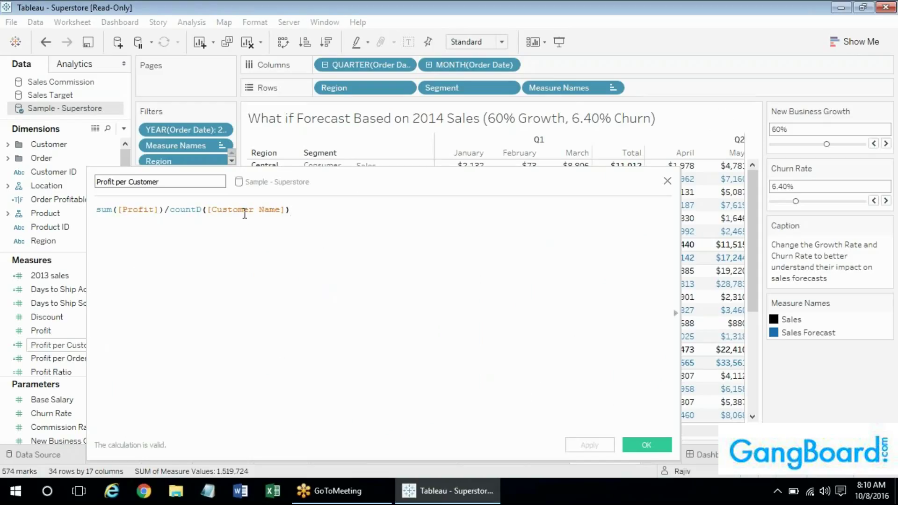
pyautogui.click(667, 182)
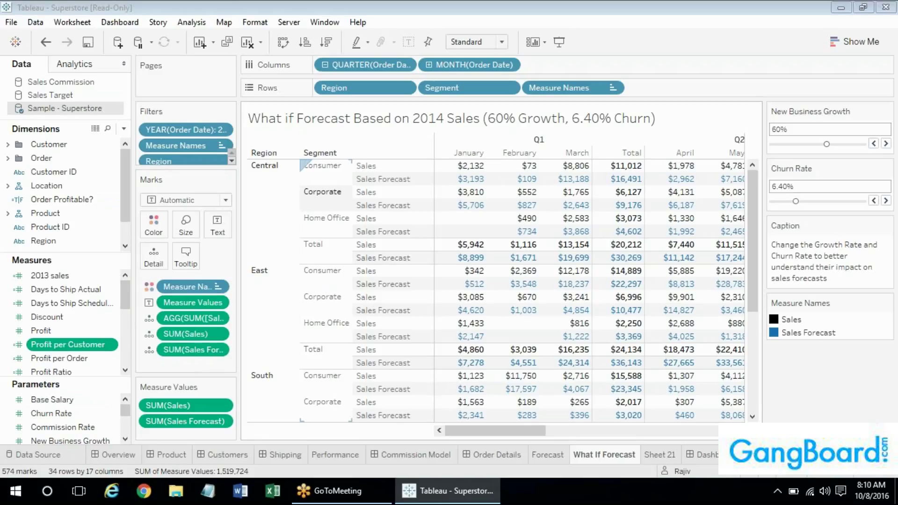
pyautogui.click(94, 400)
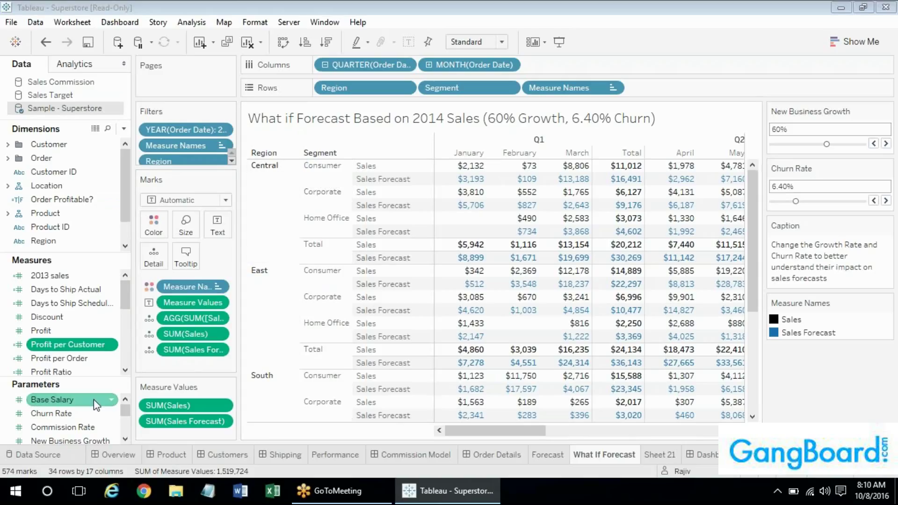
pyautogui.click(146, 340)
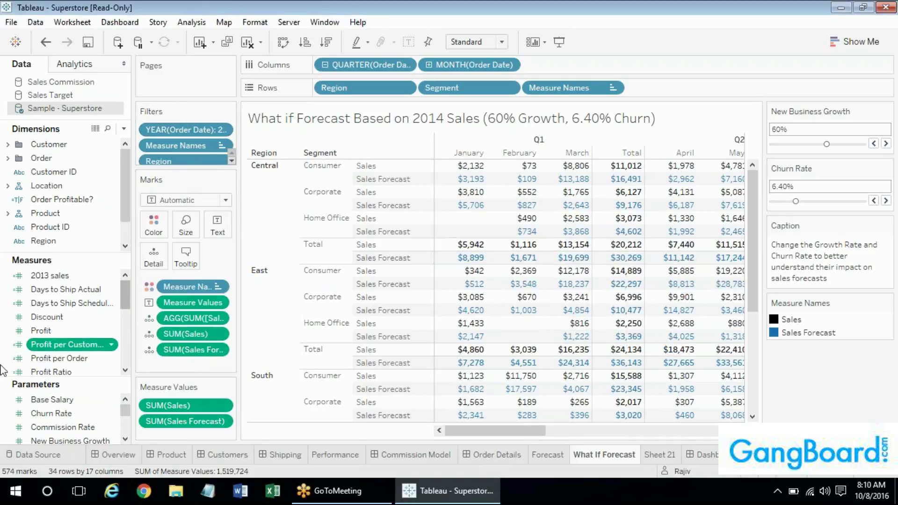
pyautogui.click(56, 413)
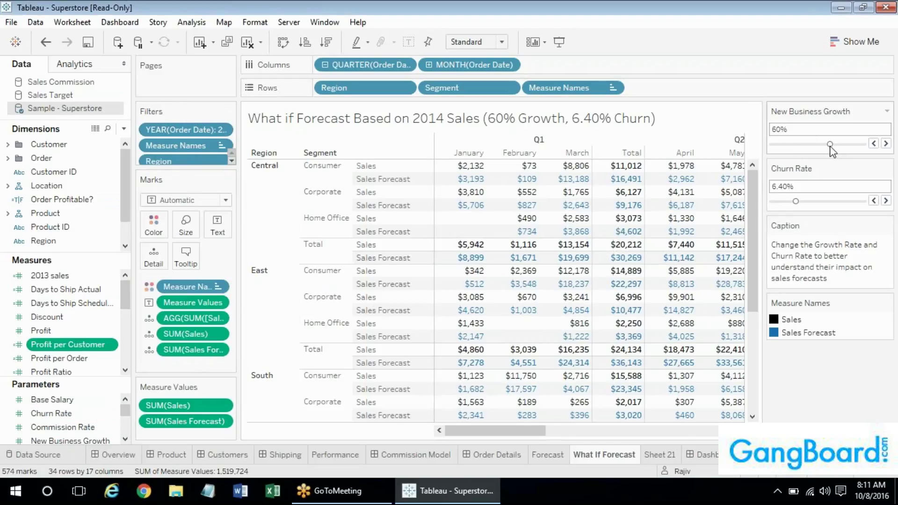
# Step: Set the New Business Growth parameter of the What If Forecast to 29%
pyautogui.moveTo(829, 147); pyautogui.dragTo(779, 145)
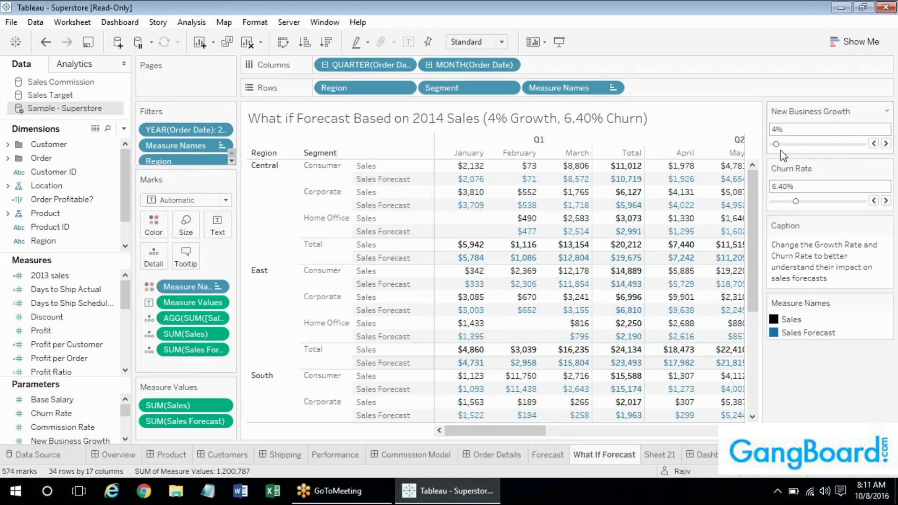
pyautogui.click(788, 144)
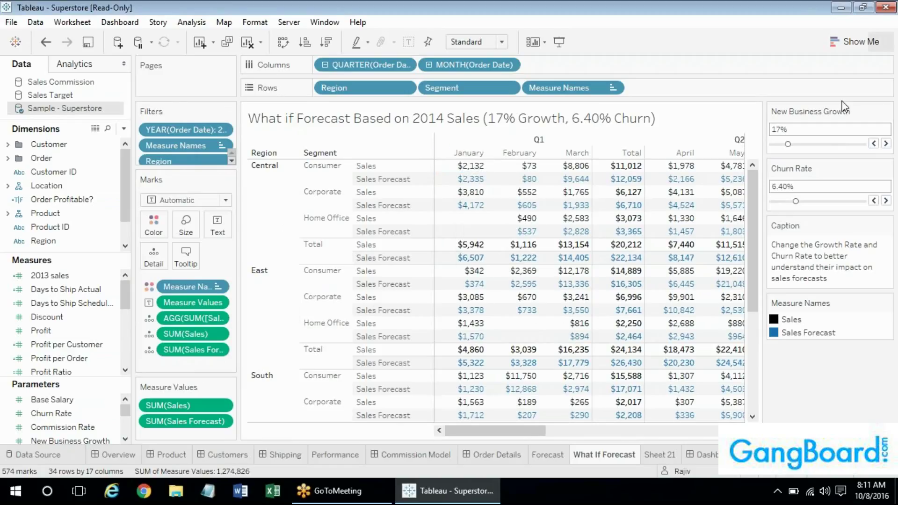
pyautogui.moveTo(793, 144); pyautogui.dragTo(798, 144)
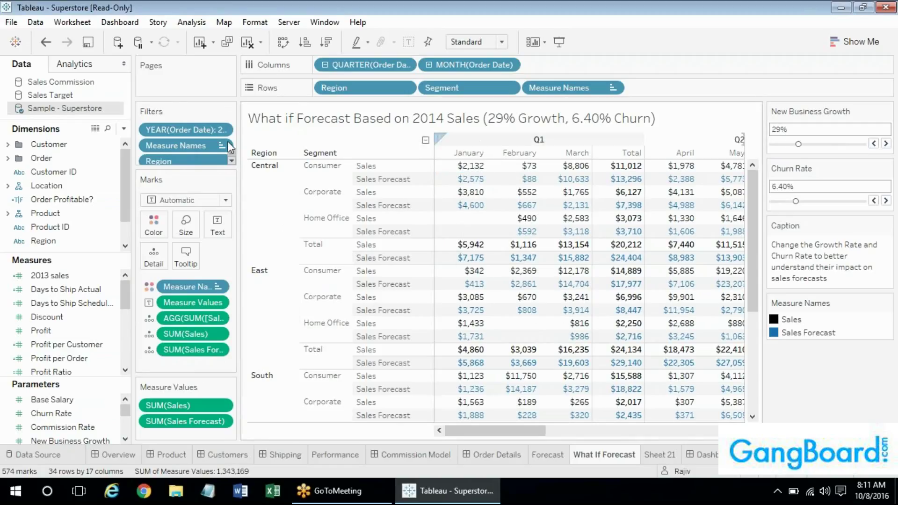
# Step: Show the Region filter and limit the forecast table to West by excluding Central, East and South
pyautogui.rightClick(181, 159)
pyautogui.click(204, 189)
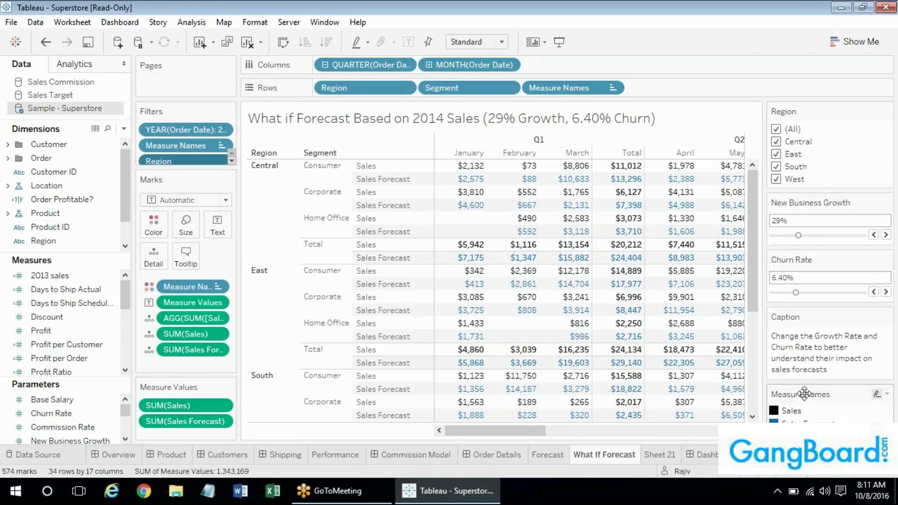
pyautogui.click(776, 141)
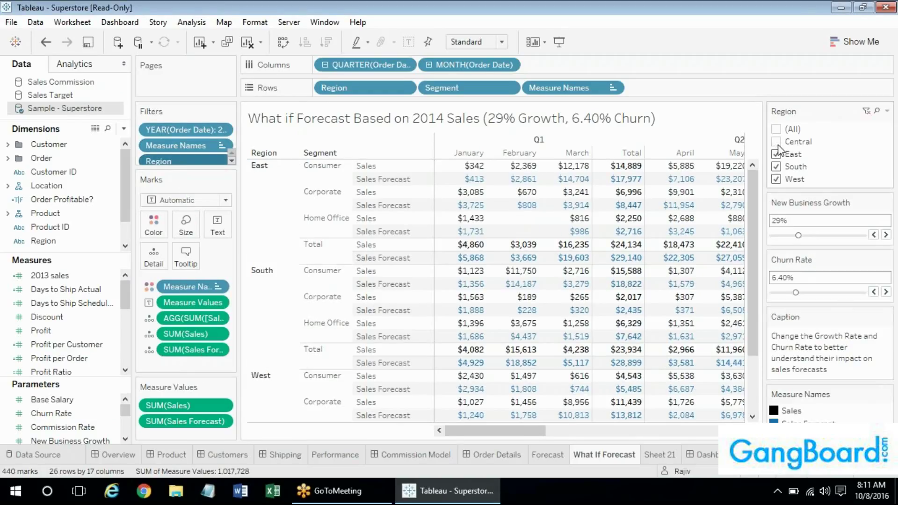
pyautogui.click(776, 154)
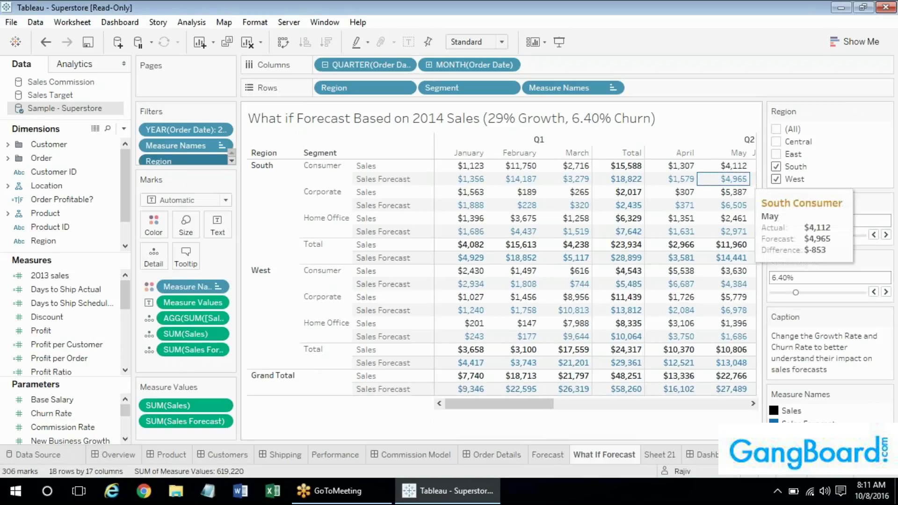
pyautogui.click(776, 167)
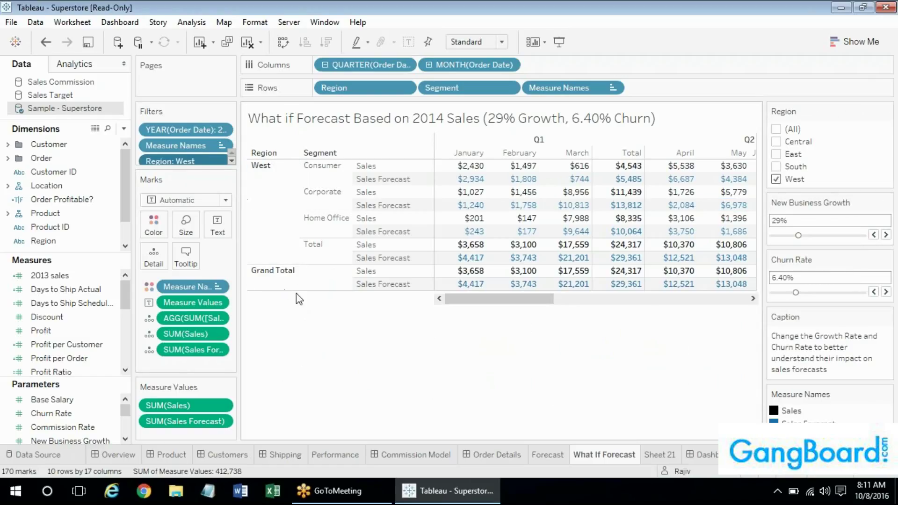
# Step: Restore all regions in the forecast table and inspect the Central Consumer sales details for February
pyautogui.click(776, 129)
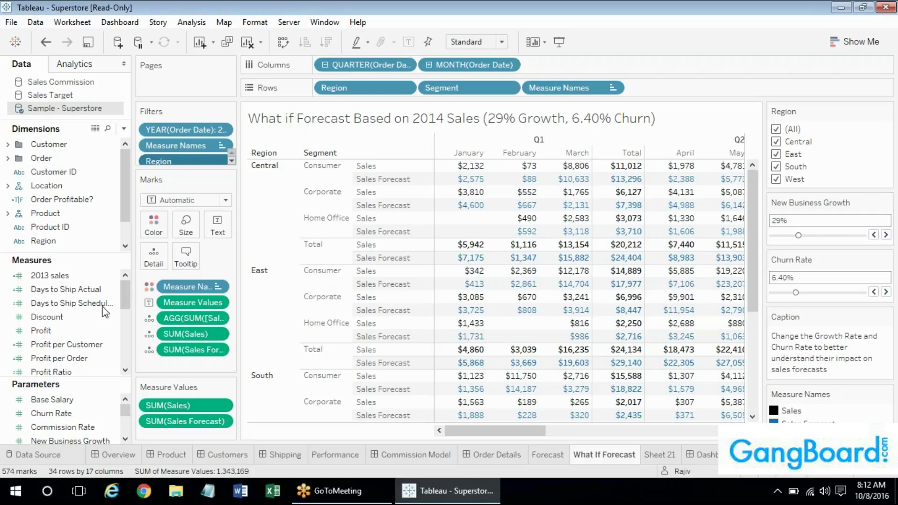
pyautogui.click(96, 316)
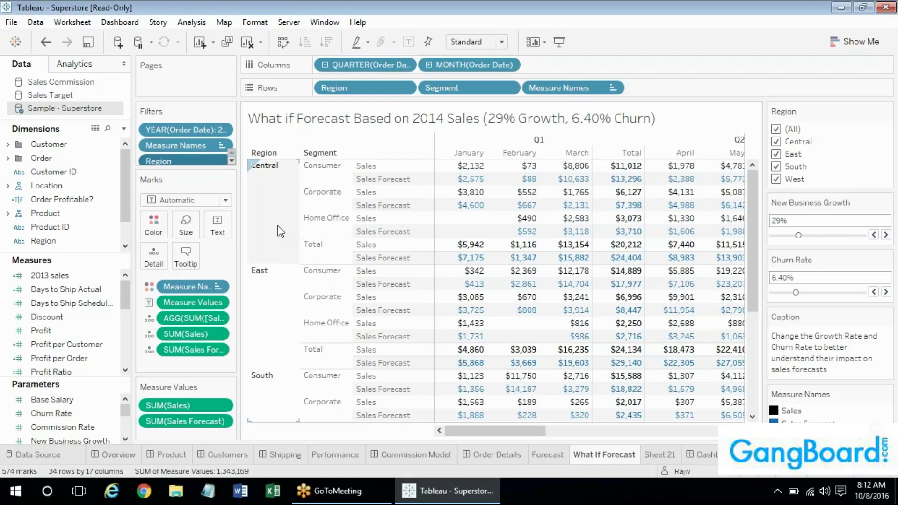
pyautogui.moveTo(520, 168)
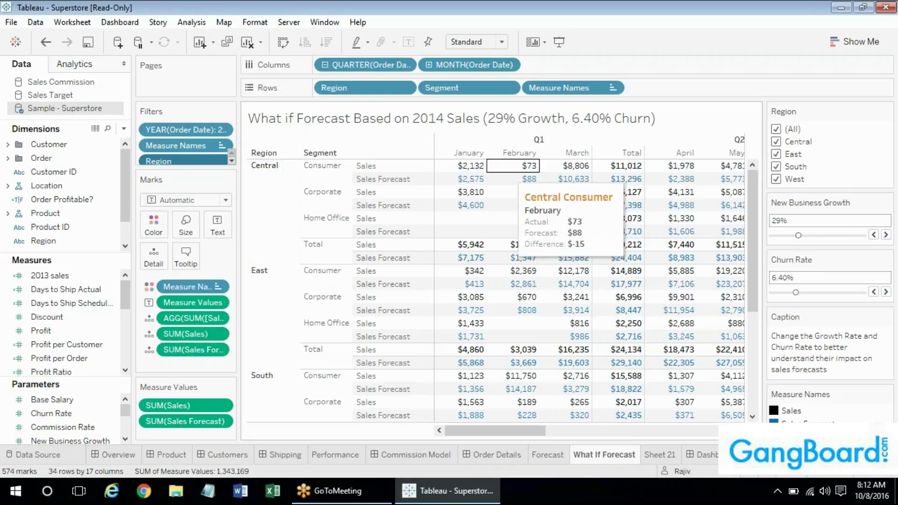
# Step: On the Overview dashboard, filter the Region to East and South in turn, and reset it to all regions
pyautogui.click(117, 452)
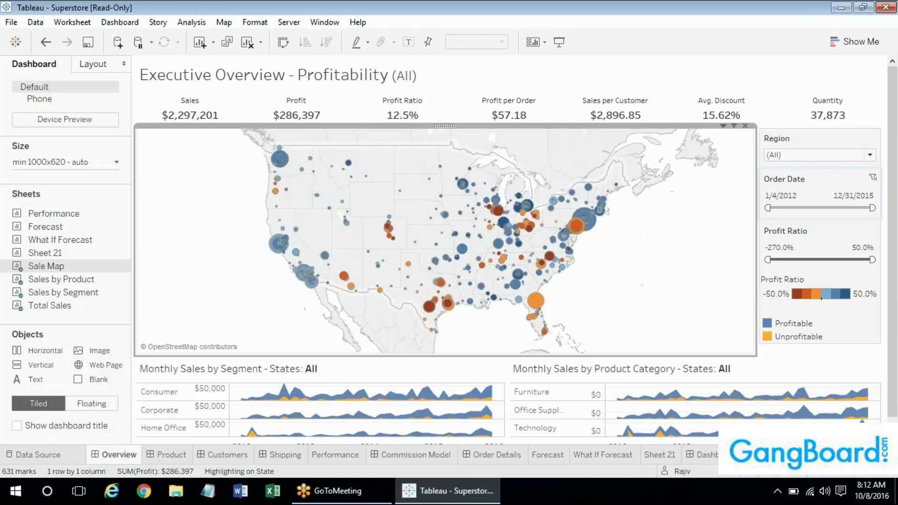
pyautogui.click(795, 154)
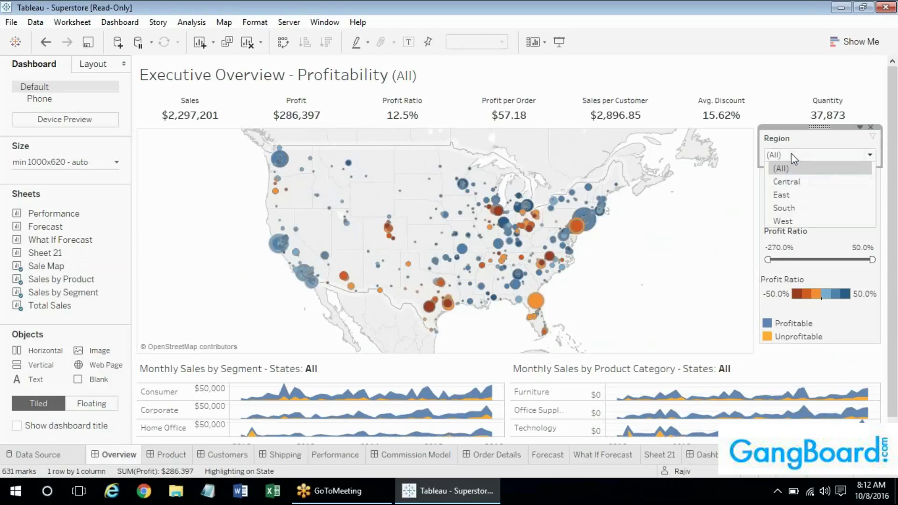
pyautogui.click(793, 195)
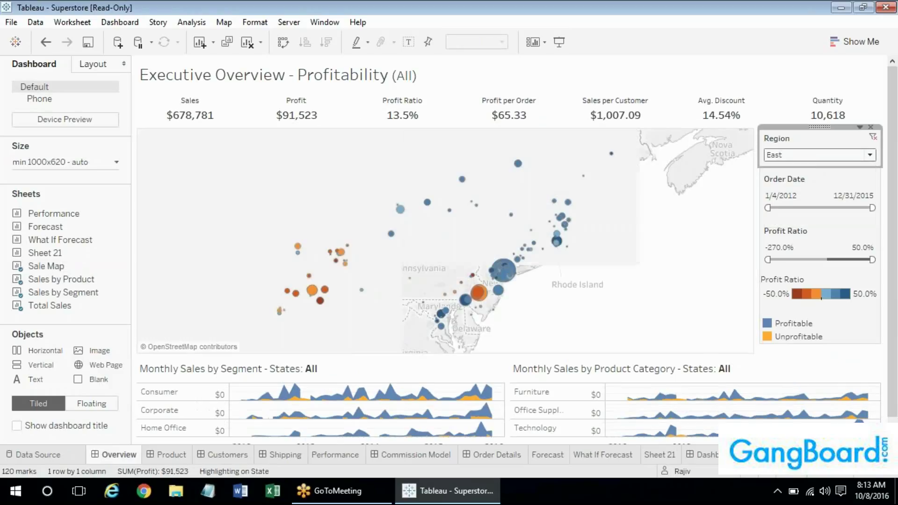
pyautogui.click(800, 155)
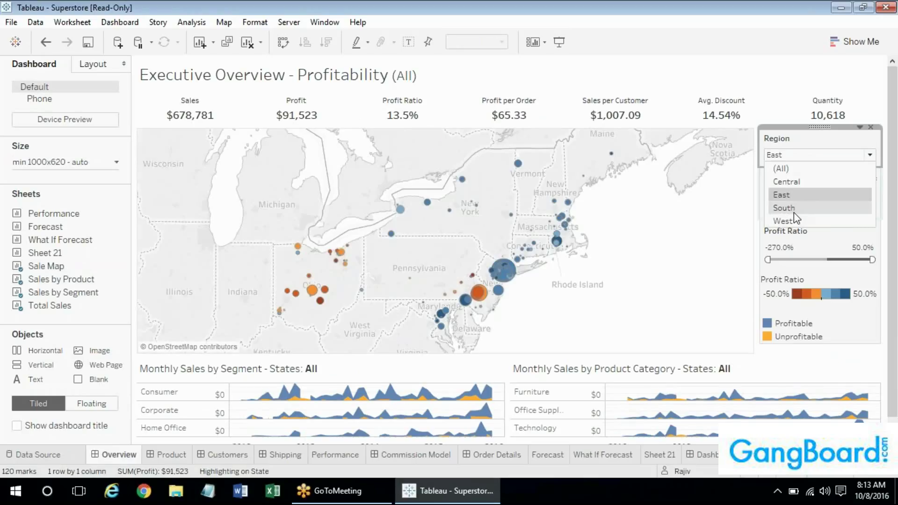
pyautogui.click(793, 210)
pyautogui.click(799, 155)
pyautogui.click(792, 170)
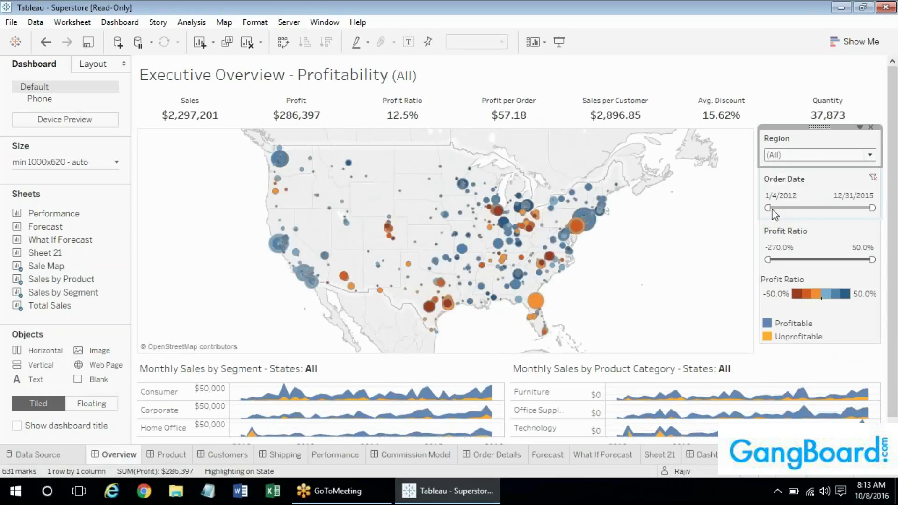
# Step: Move the start of the dashboard's Order Date range to 7/8/2014
pyautogui.click(773, 213)
pyautogui.moveTo(770, 210); pyautogui.dragTo(830, 210)
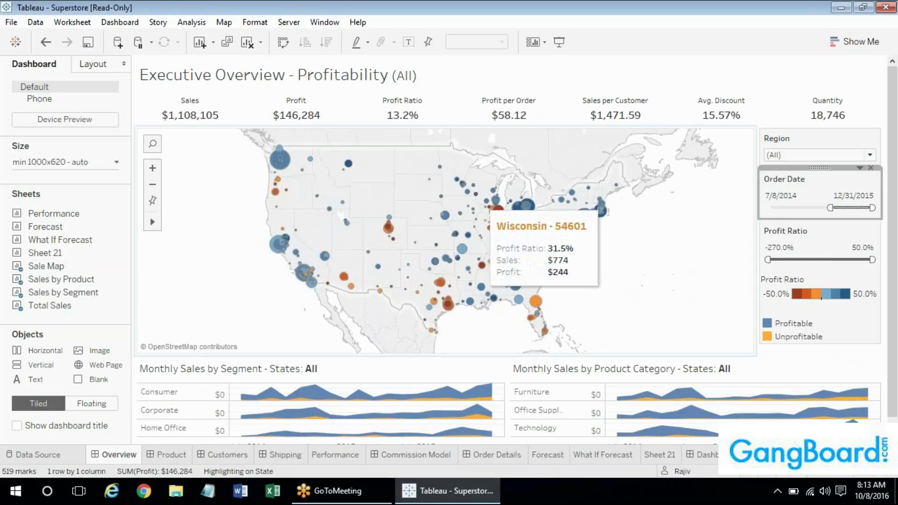
# Step: Reset the start of the Order Date range to 1/4/2012, select New York on the map, and inspect its Consumer sales
pyautogui.moveTo(794, 209); pyautogui.dragTo(763, 206)
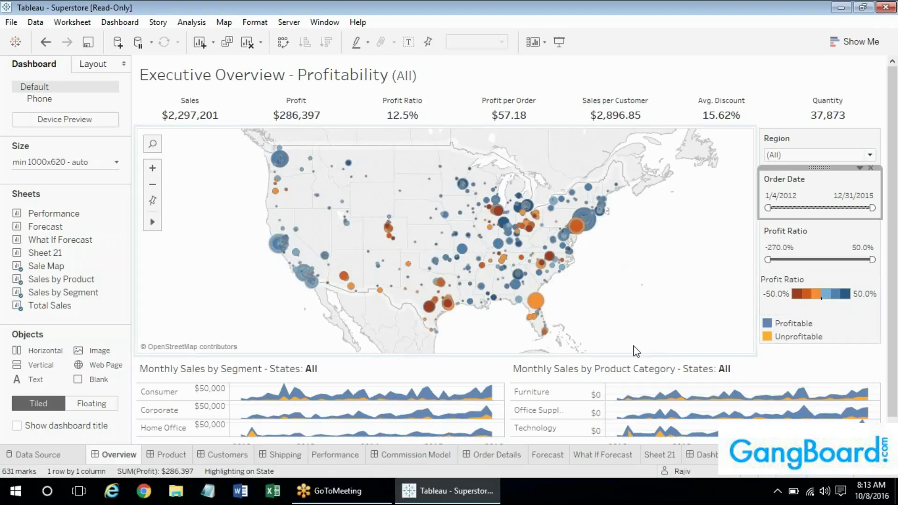
pyautogui.moveTo(581, 219)
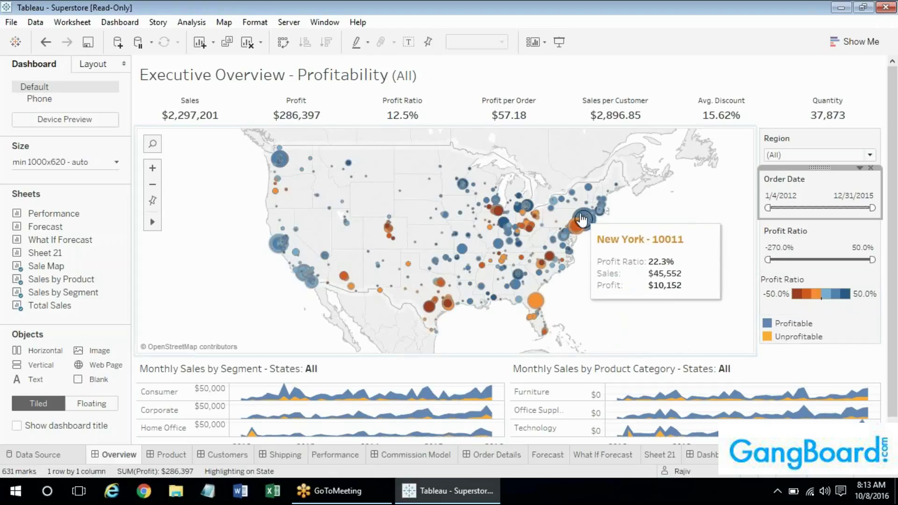
pyautogui.click(583, 219)
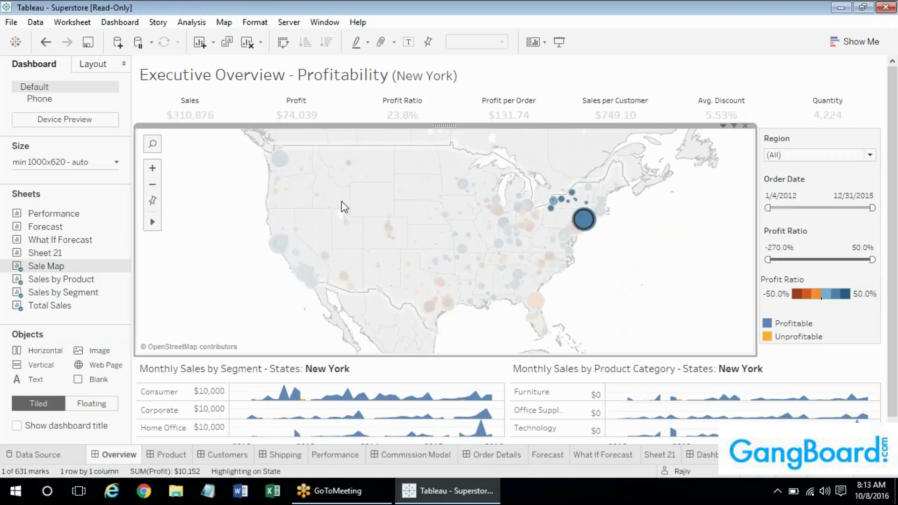
pyautogui.moveTo(286, 395)
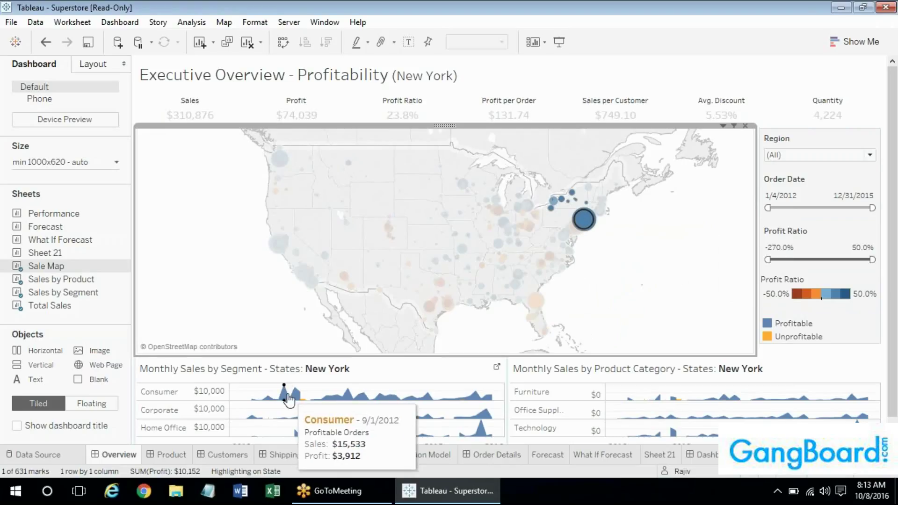
# Step: Filter the Overview dashboard from the map to Washington, Florida, New York, Colorado and California in turn, and clear the selection
pyautogui.click(280, 161)
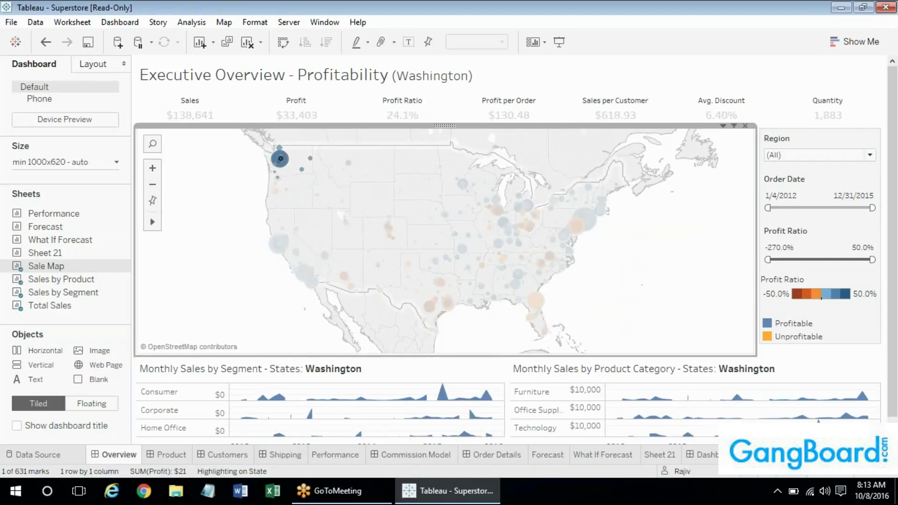
pyautogui.click(539, 306)
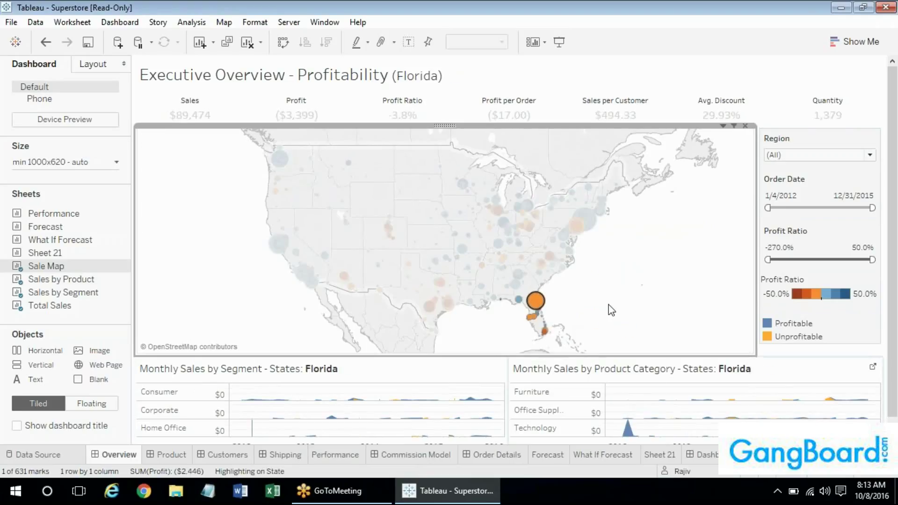
pyautogui.click(586, 223)
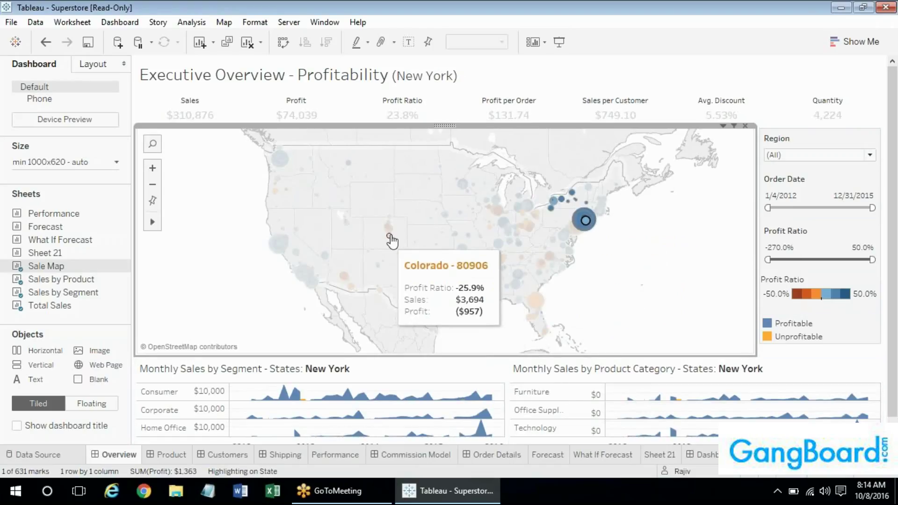
pyautogui.click(391, 233)
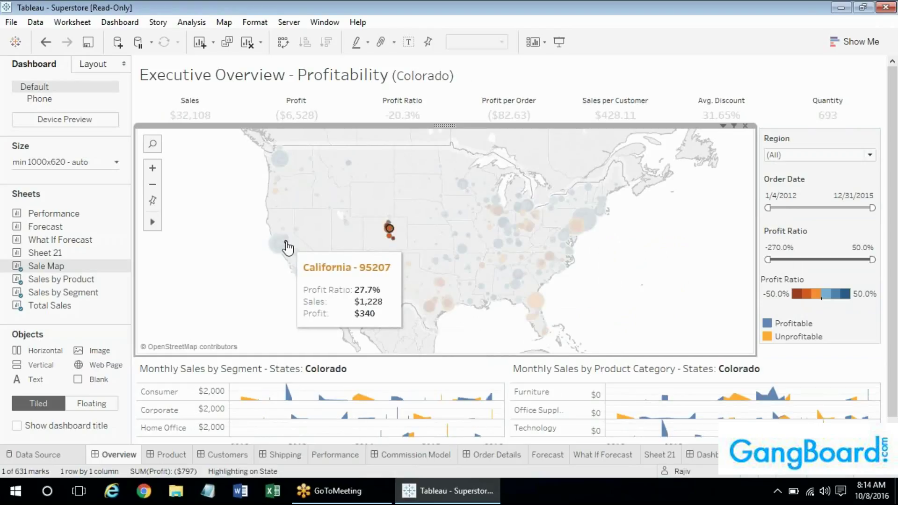
pyautogui.click(282, 246)
pyautogui.moveTo(342, 205)
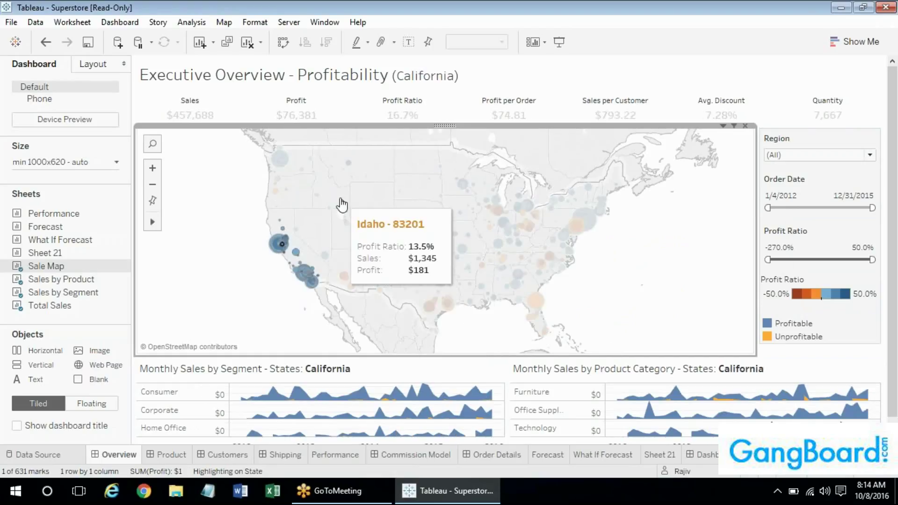
pyautogui.press('Escape')
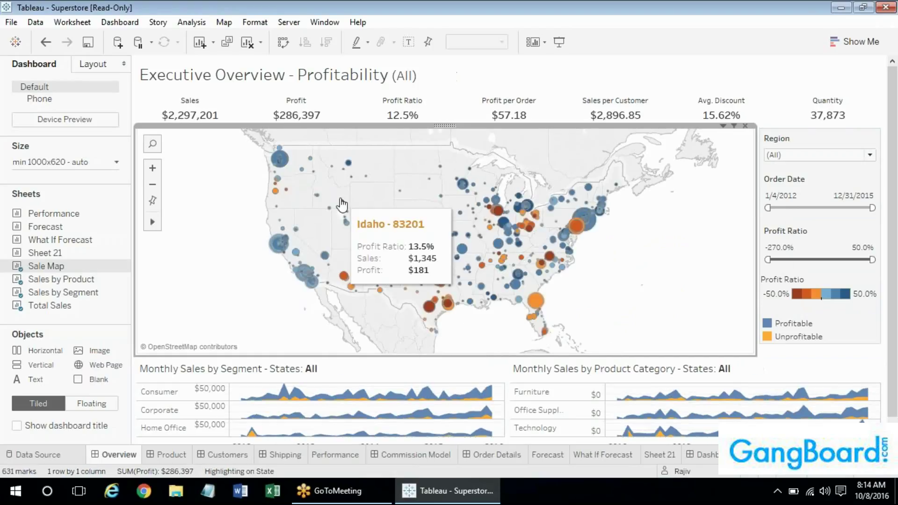
# Step: Check the segment chart, filter the dashboard to Texas from the map to inspect its Furniture sales, and restore all states
pyautogui.moveTo(345, 284)
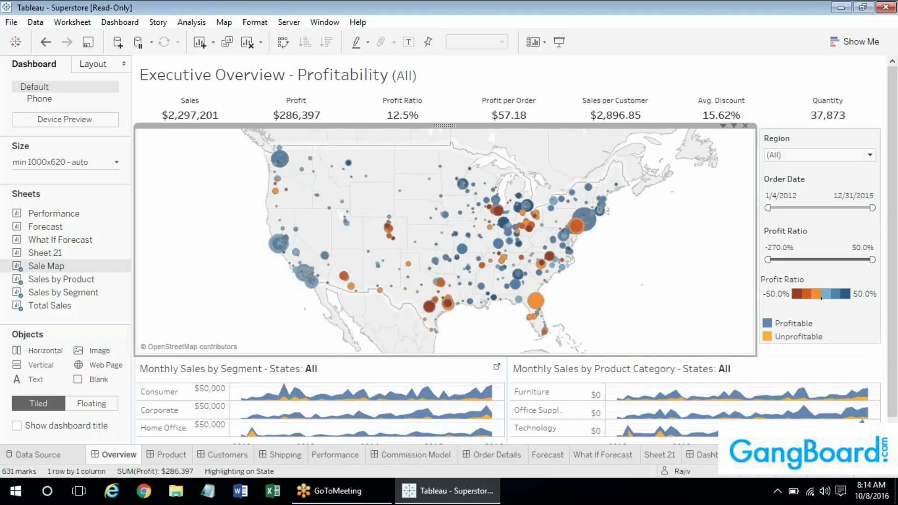
pyautogui.click(283, 394)
pyautogui.click(283, 395)
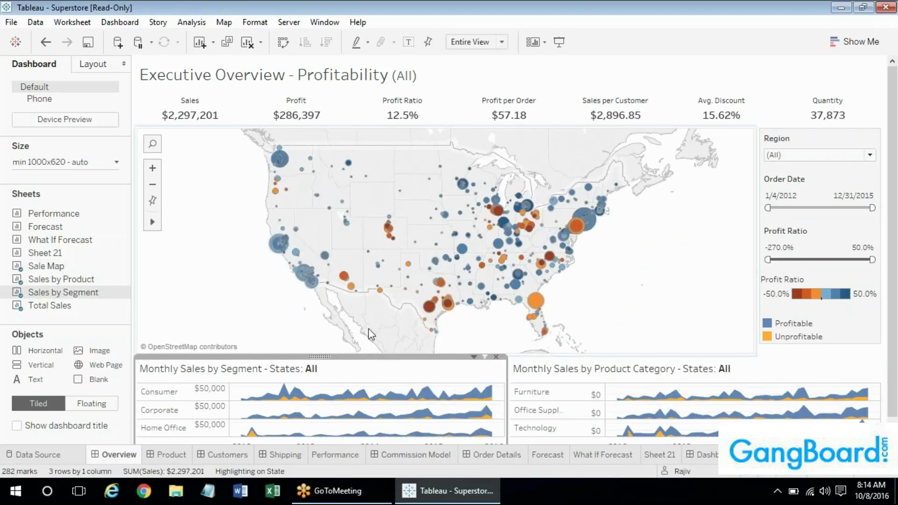
pyautogui.moveTo(436, 281)
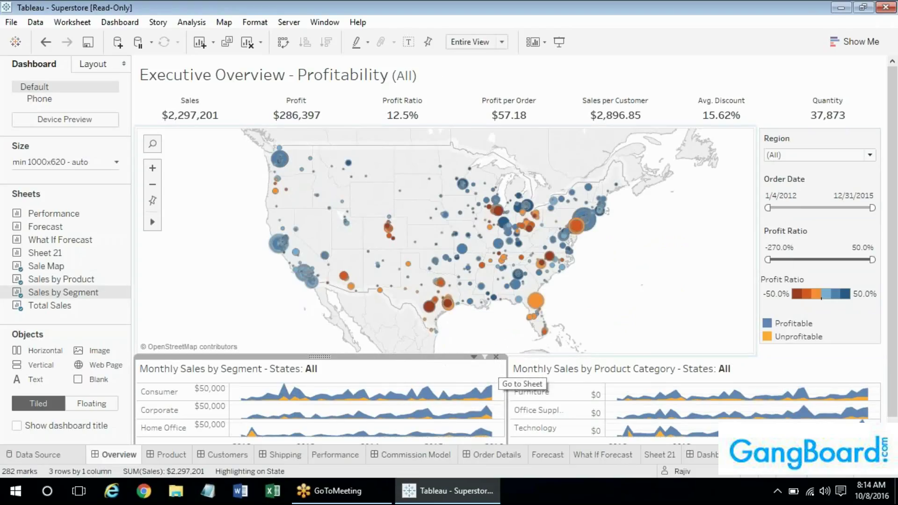
pyautogui.click(429, 308)
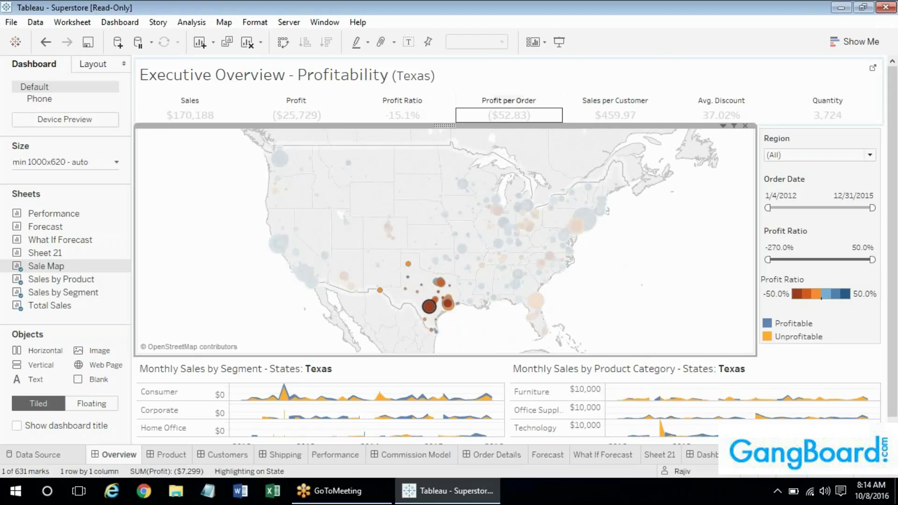
pyautogui.moveTo(646, 402)
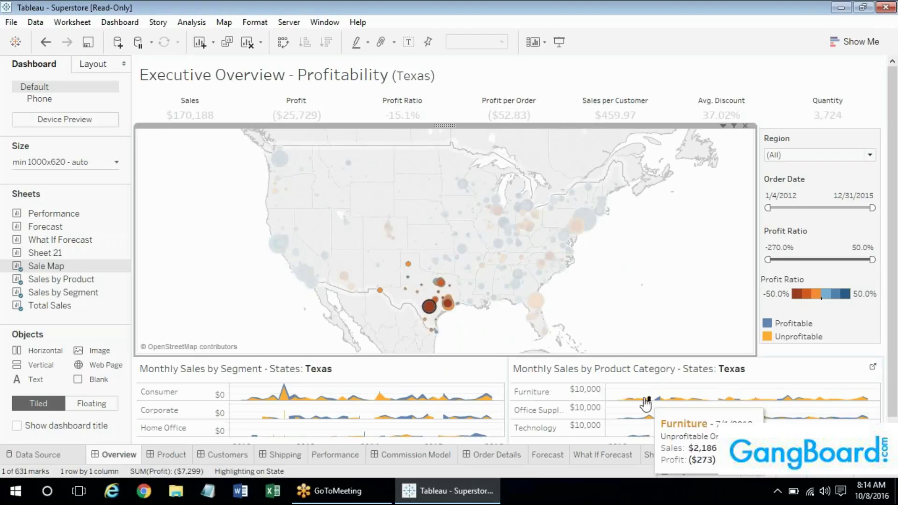
pyautogui.click(647, 312)
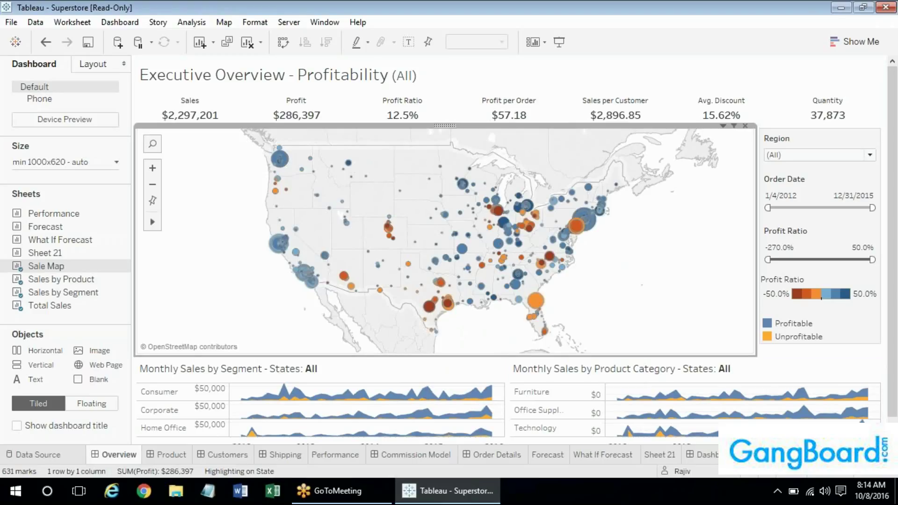
# Step: Open the Product and Customers dashboards in turn and examine their sales and profit charts
pyautogui.click(174, 460)
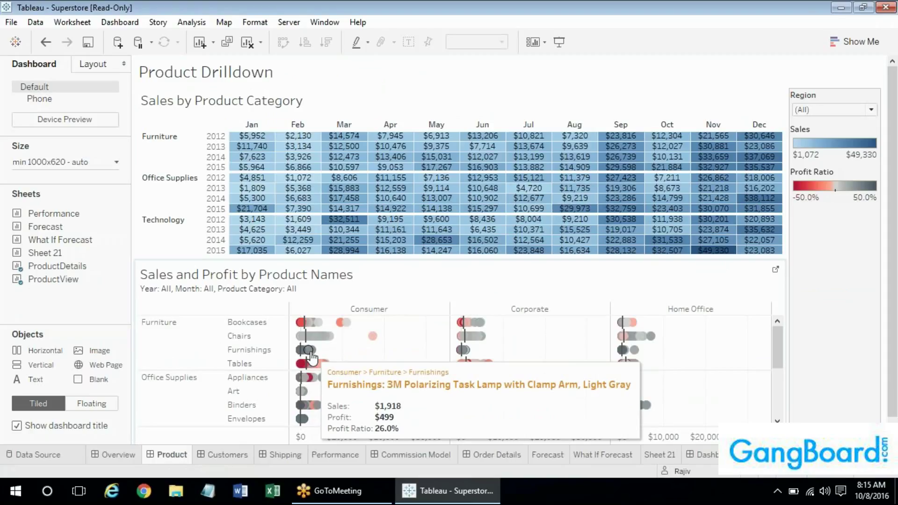
pyautogui.click(214, 457)
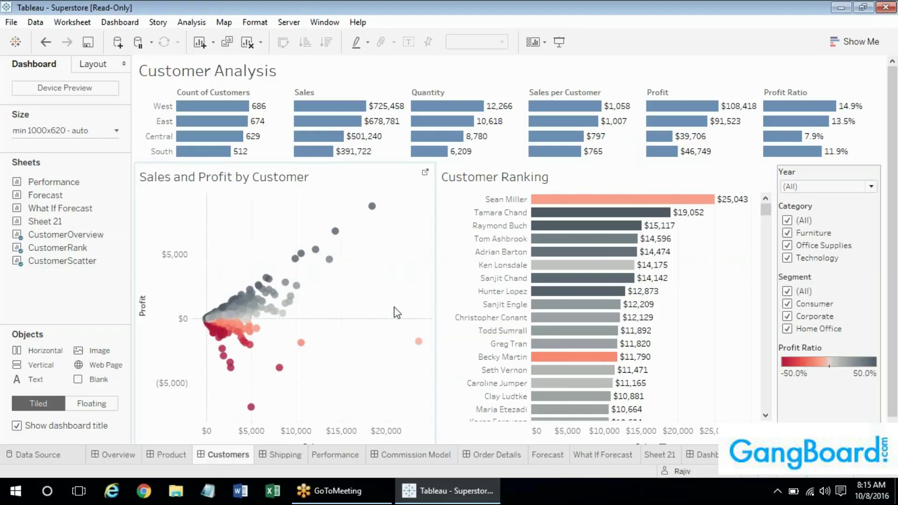
pyautogui.moveTo(231, 323)
# Step: On the Shipping dashboard, filter the trends to Shipped Late, Shipped On Time and Shipped Early in turn, and clear the filter
pyautogui.click(263, 452)
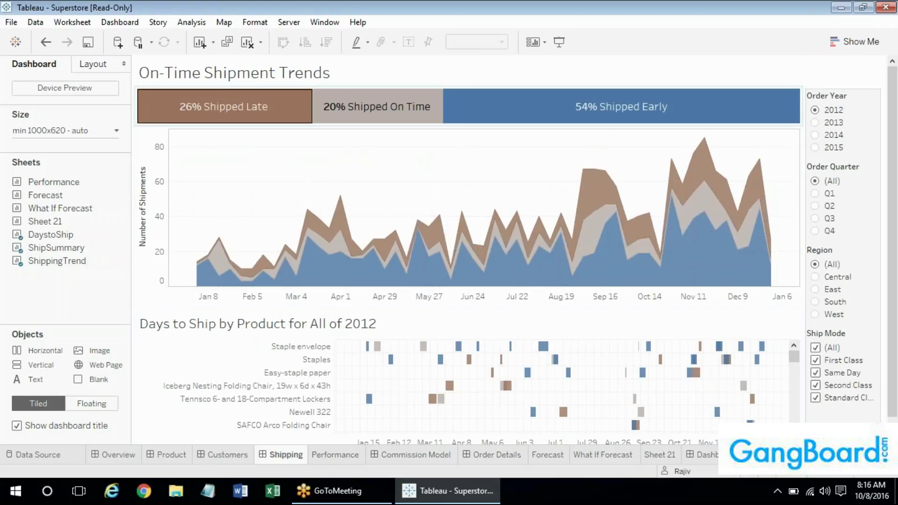
pyautogui.click(204, 103)
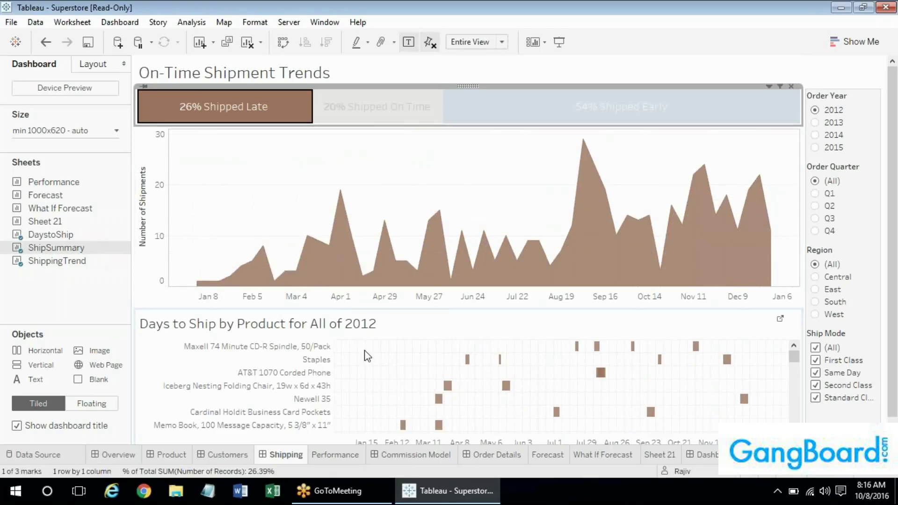
pyautogui.click(376, 107)
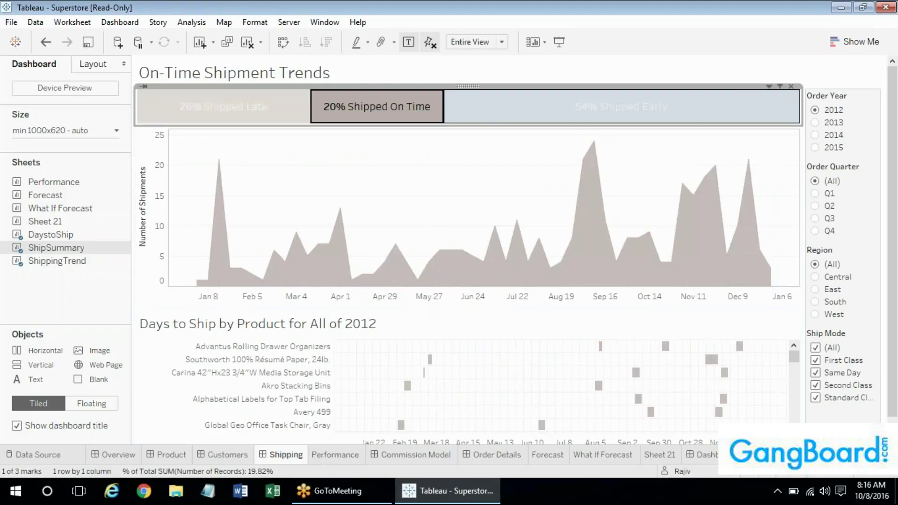
pyautogui.click(491, 110)
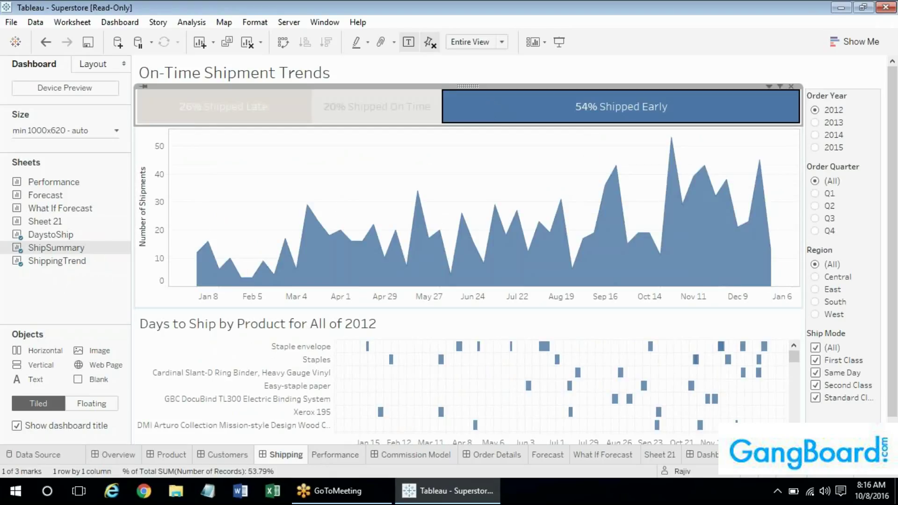
pyautogui.click(491, 110)
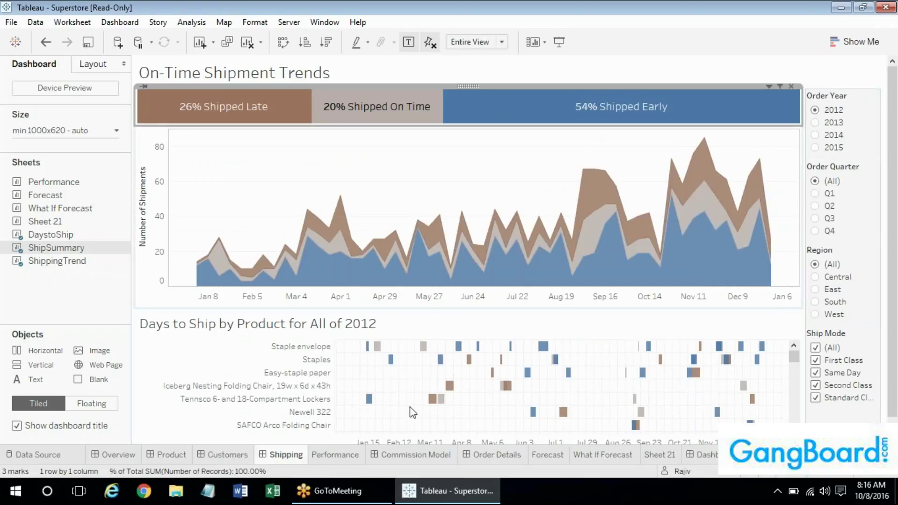
# Step: Open the Commission Model dashboard, set the New quota to 1,000,000, and check the quota line in the attainment chart
pyautogui.click(389, 456)
pyautogui.click(199, 127)
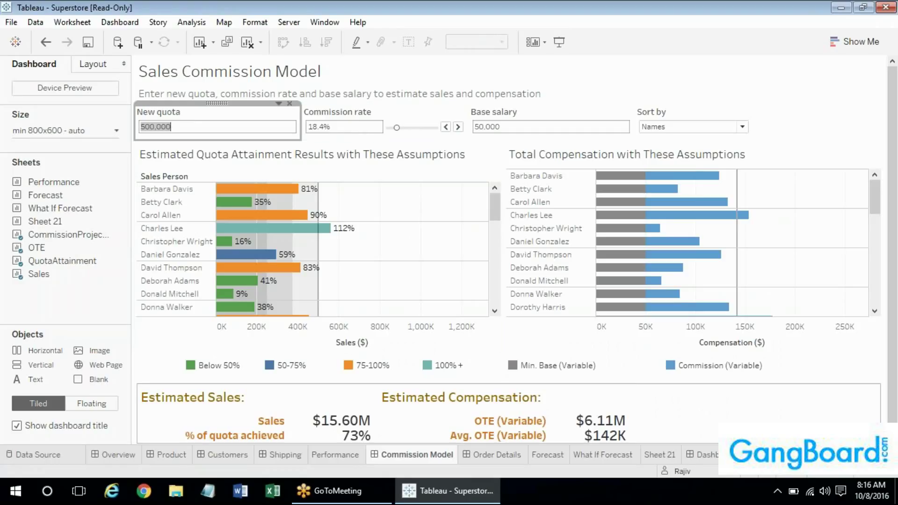
pyautogui.click(278, 103)
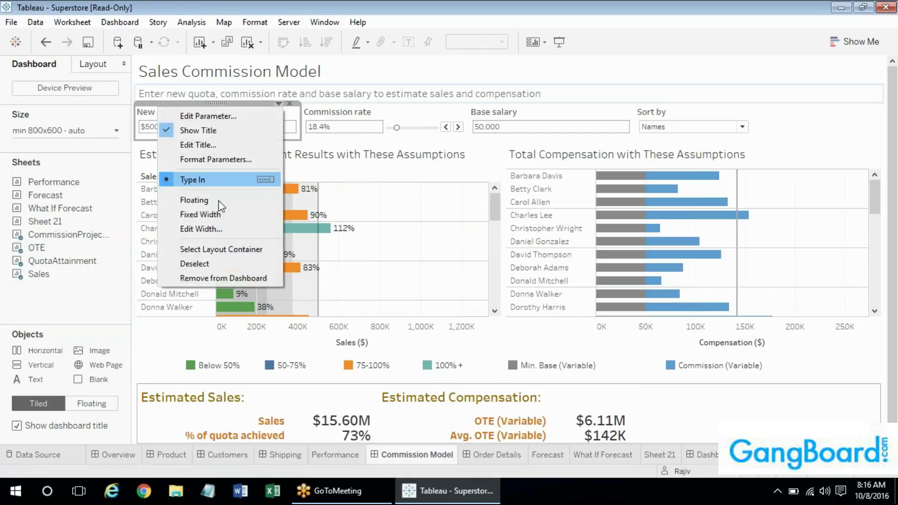
pyautogui.click(289, 127)
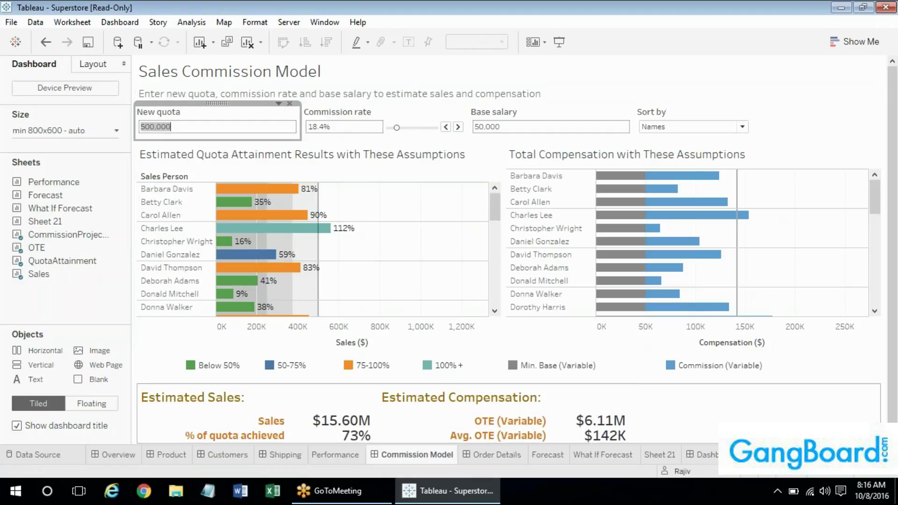
pyautogui.write('1000000')
pyautogui.press('Return')
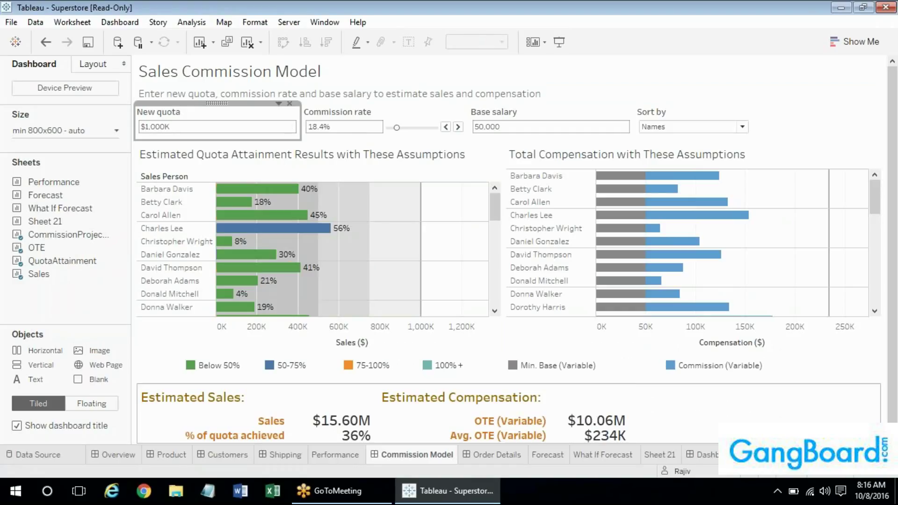
pyautogui.moveTo(422, 202)
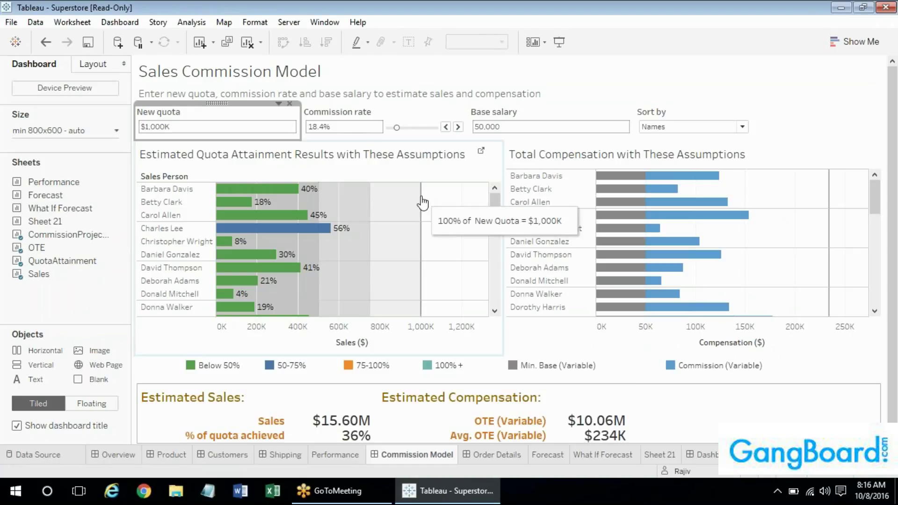
# Step: Set the New quota to 100,000 and examine the estimated quota attainment results
pyautogui.click(195, 127)
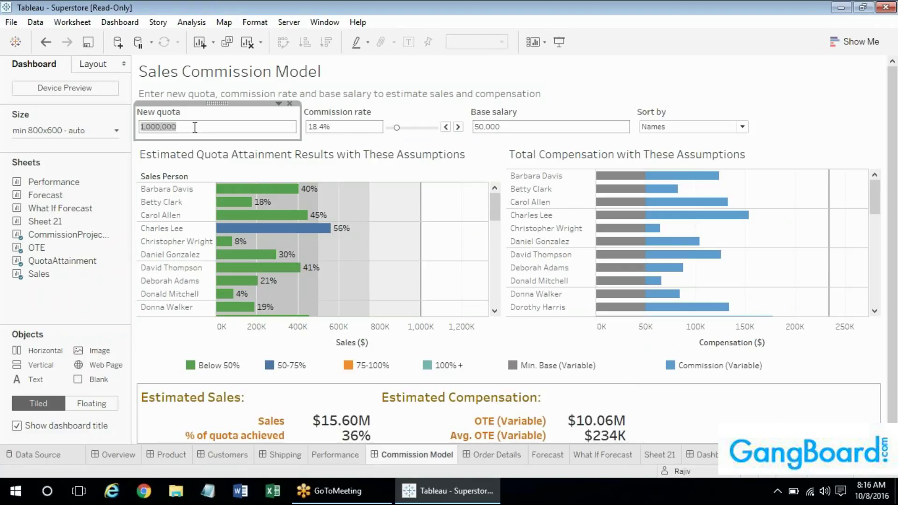
pyautogui.write('100000')
pyautogui.press('Return')
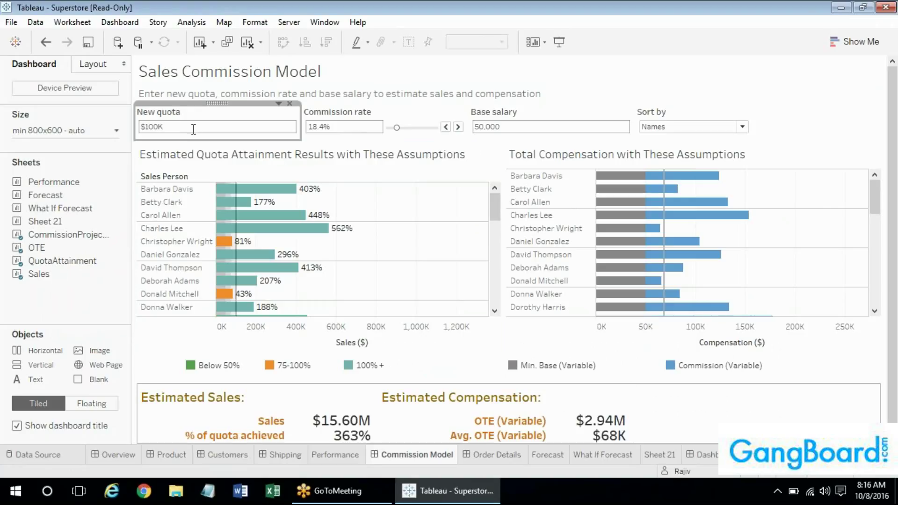
pyautogui.moveTo(238, 197)
# Step: Set the New quota to 500,000
pyautogui.click(240, 126)
pyautogui.press('Home')
pyautogui.press('Delete')
pyautogui.write('5')
pyautogui.press('Return')
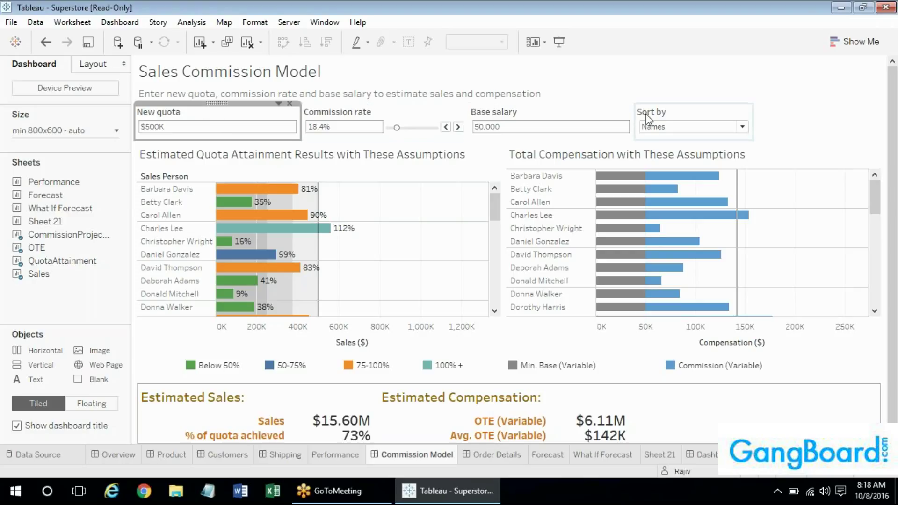
pyautogui.click(655, 126)
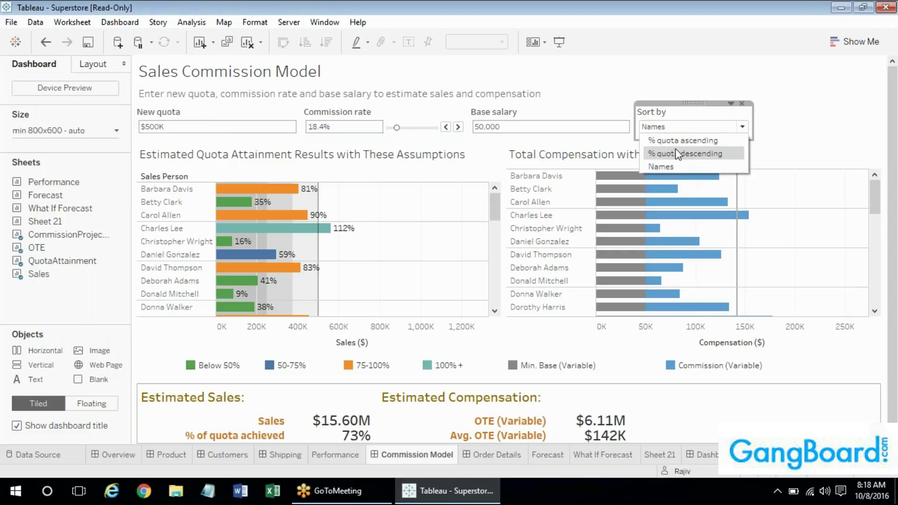
pyautogui.click(667, 122)
pyautogui.click(585, 192)
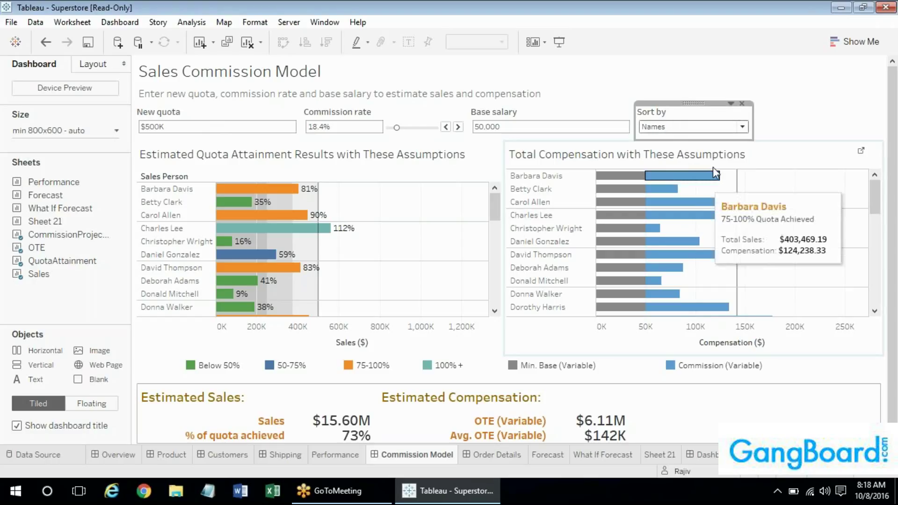
# Step: Sort the Total Compensation chart by % quota descending and switch the sorting to % quota ascending
pyautogui.click(685, 127)
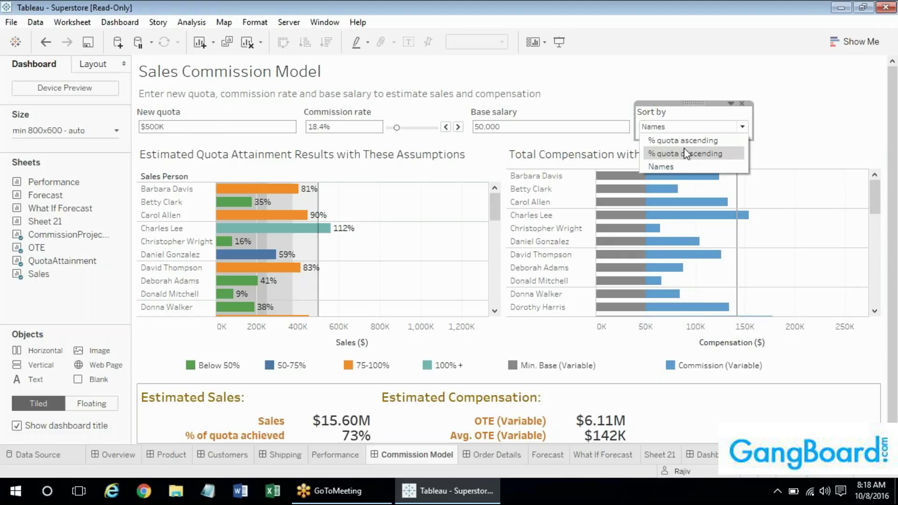
pyautogui.click(683, 152)
pyautogui.click(690, 127)
pyautogui.click(691, 135)
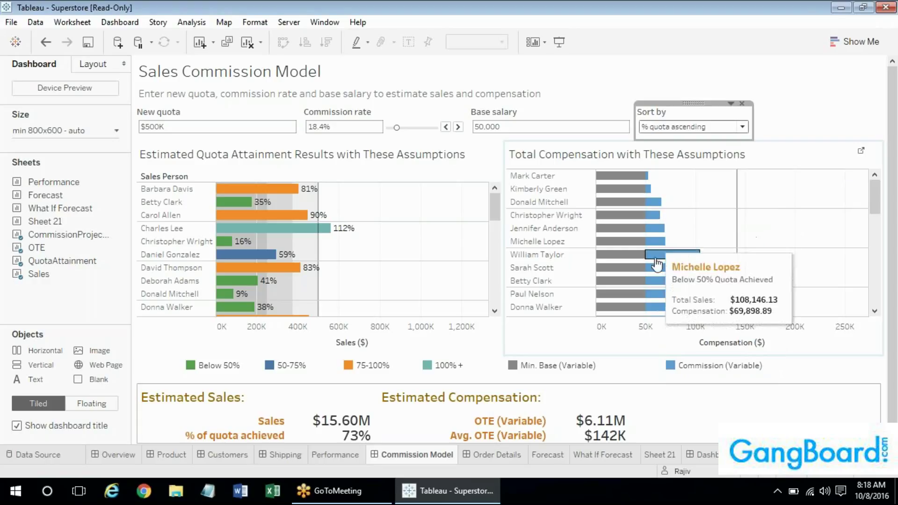
# Step: Sort the Total Compensation chart by % quota descending, switch to Names, and return to % quota descending
pyautogui.click(707, 128)
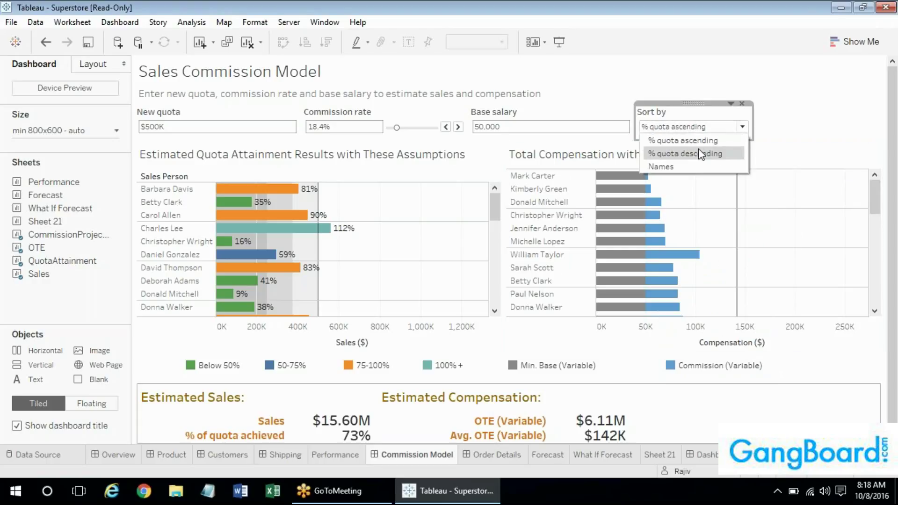
pyautogui.click(697, 152)
pyautogui.click(711, 129)
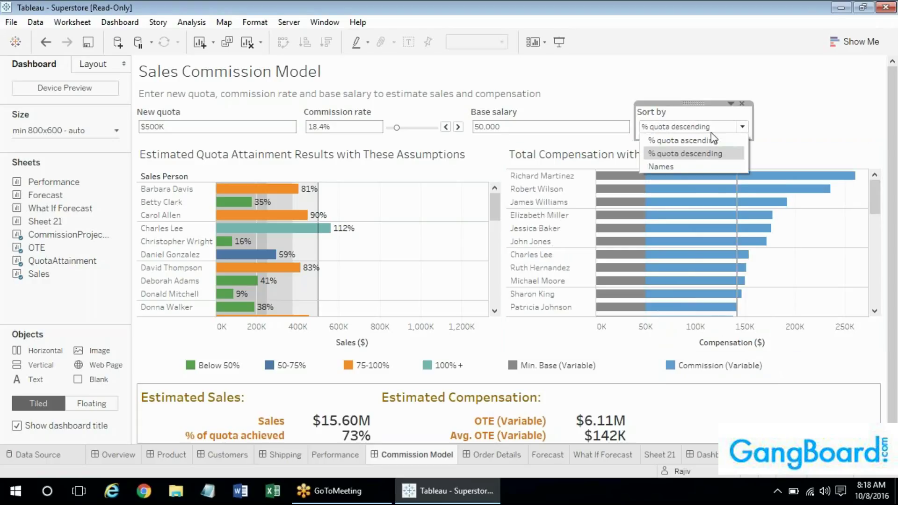
pyautogui.click(695, 170)
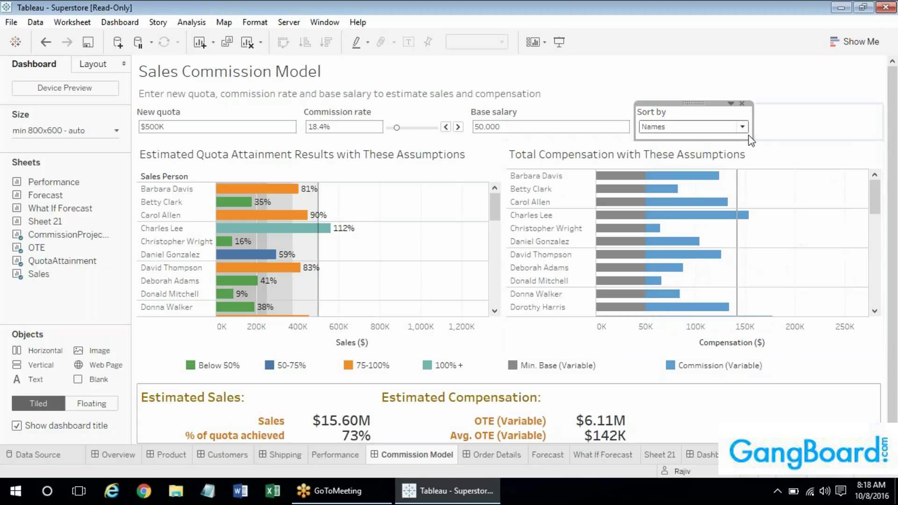
pyautogui.click(712, 129)
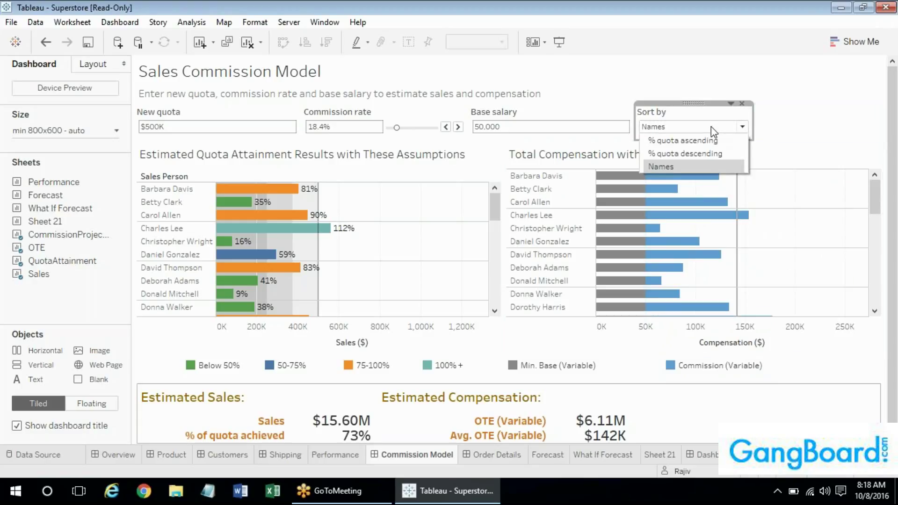
pyautogui.click(704, 152)
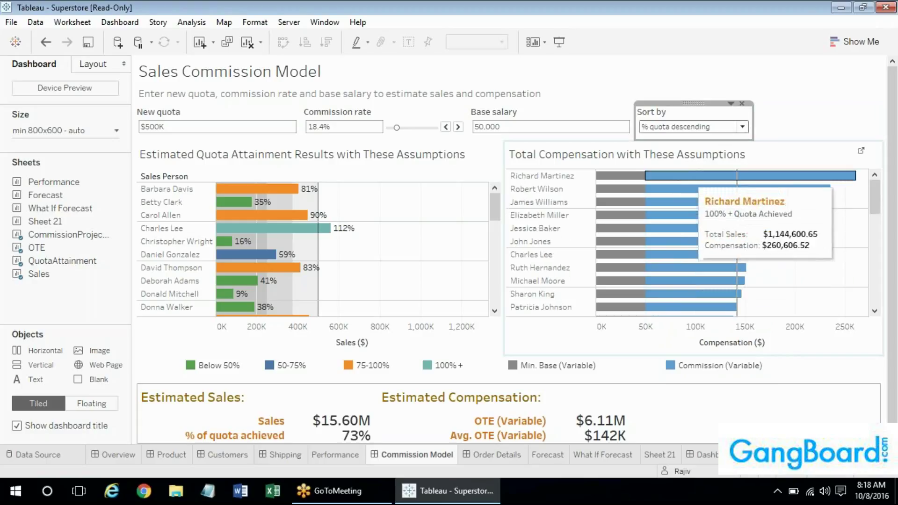
# Step: Cycle the Total Compensation chart through its sort options, including Names, and finish on % quota ascending
pyautogui.click(676, 128)
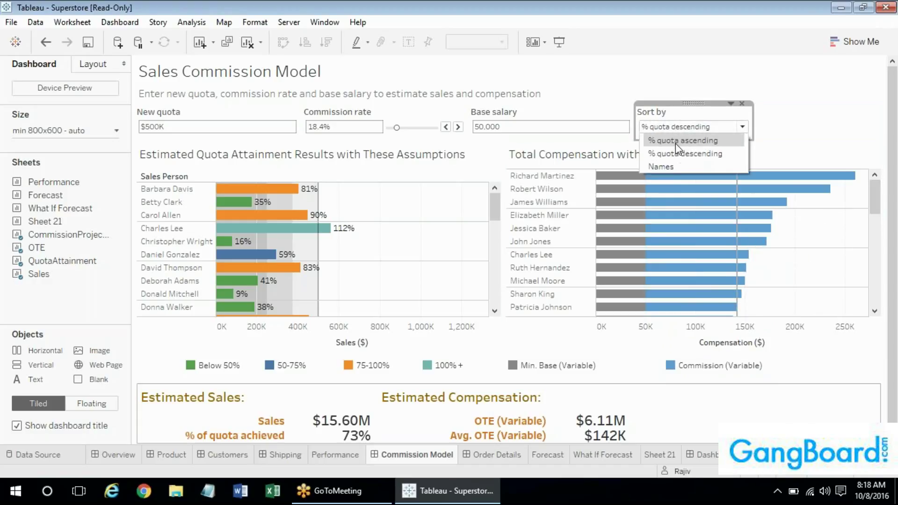
pyautogui.click(675, 141)
pyautogui.press('Up')
pyautogui.press('Up')
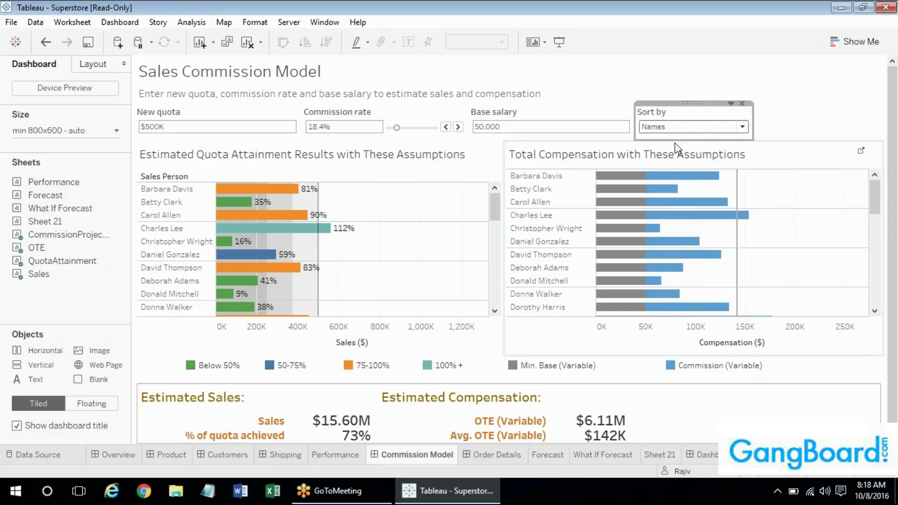
pyautogui.press('Down')
pyautogui.press('Down')
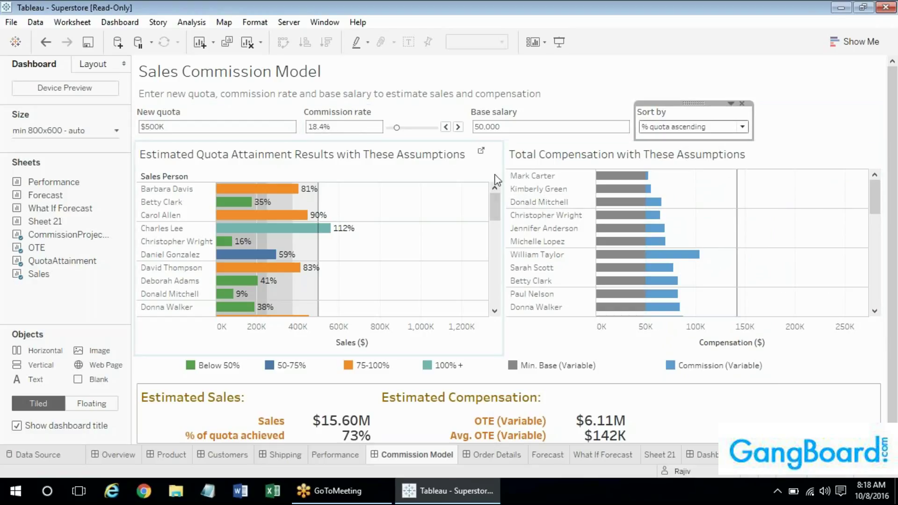
# Step: View the Order Details dashboard, and open the forecast options for the chart on the Forecast sheet
pyautogui.click(487, 458)
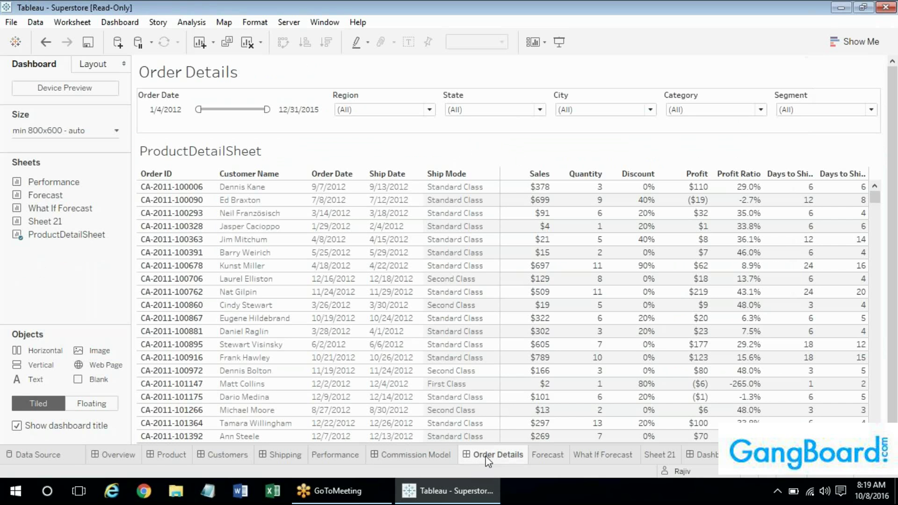
pyautogui.click(546, 456)
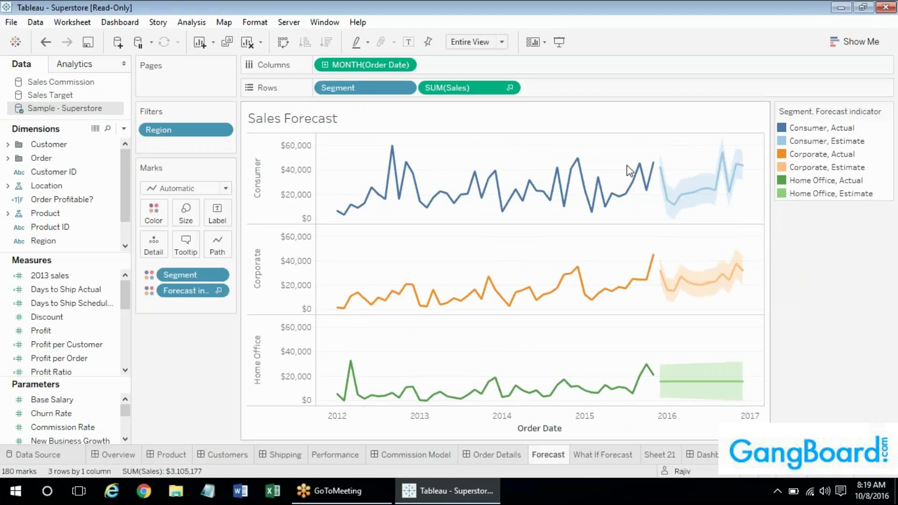
pyautogui.moveTo(660, 167)
pyautogui.rightClick(676, 168)
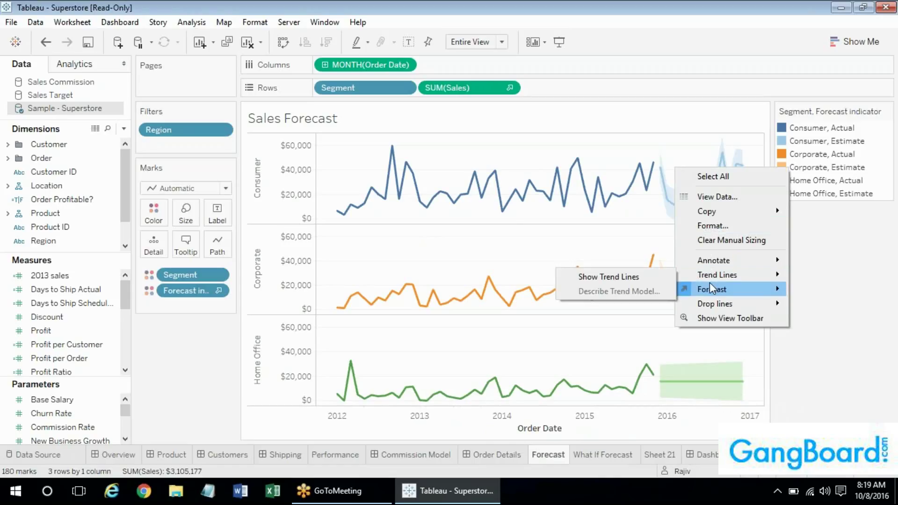
pyautogui.moveTo(710, 288)
pyautogui.click(805, 305)
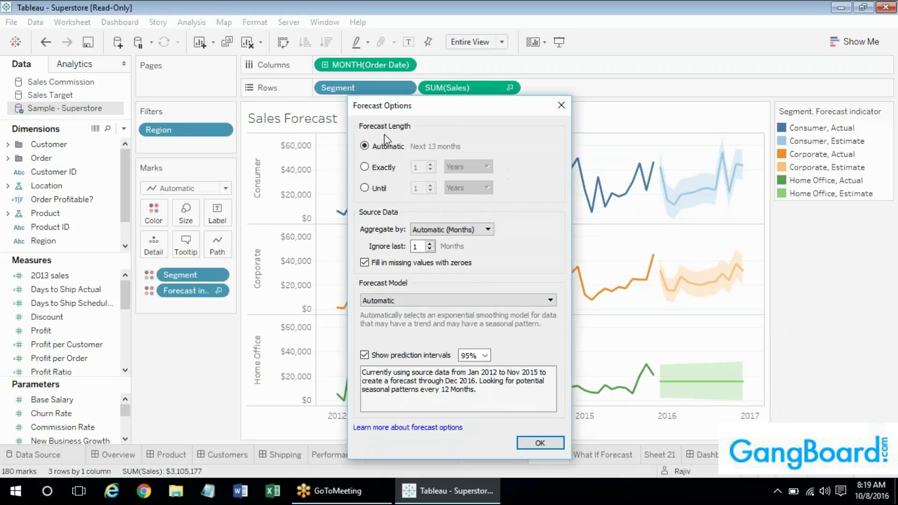
# Step: Try the Custom forecast model and look through its Trend and Season choices, leaving both at None
pyautogui.click(434, 299)
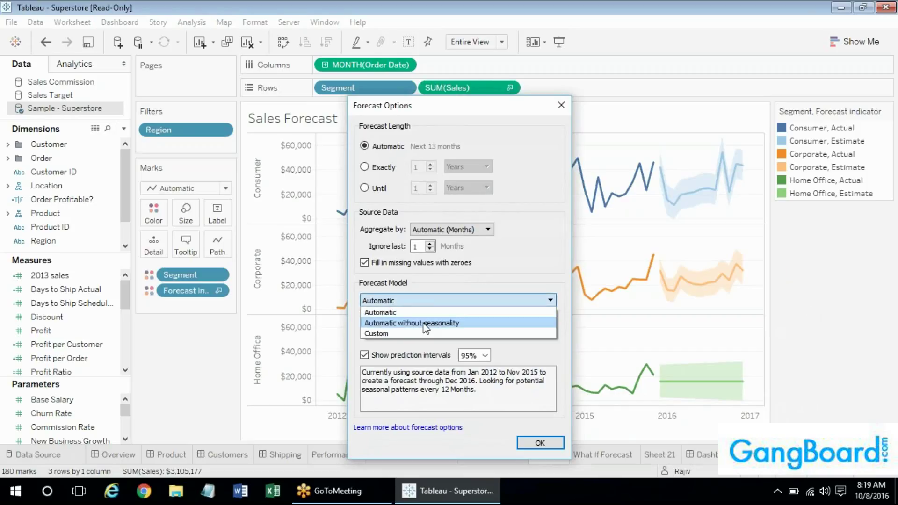
pyautogui.click(432, 333)
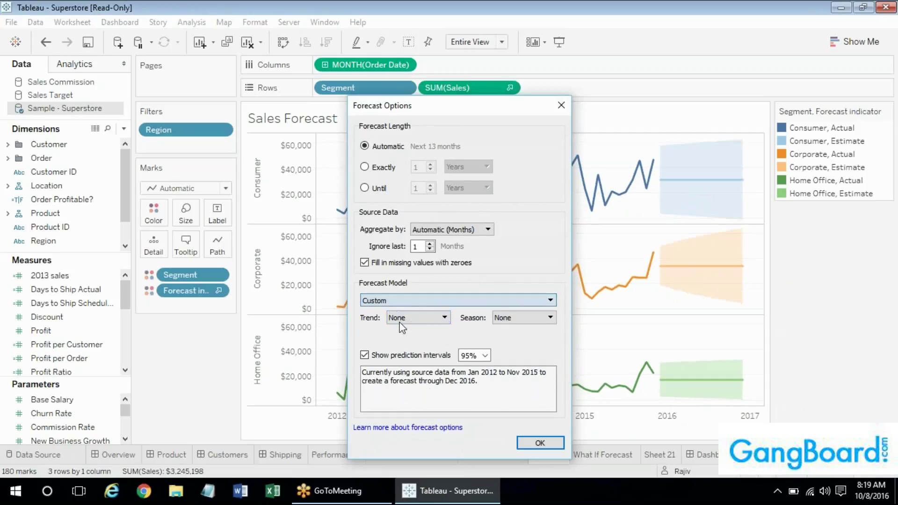
pyautogui.click(420, 318)
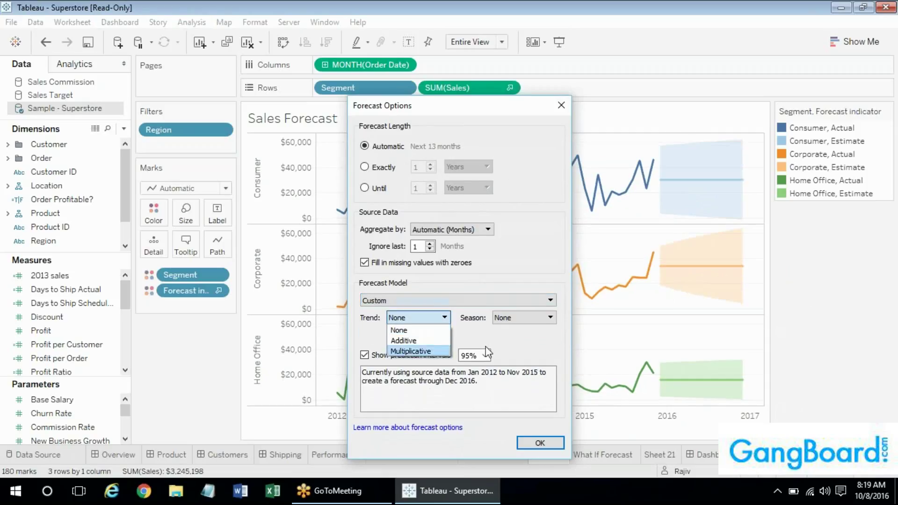
pyautogui.click(507, 319)
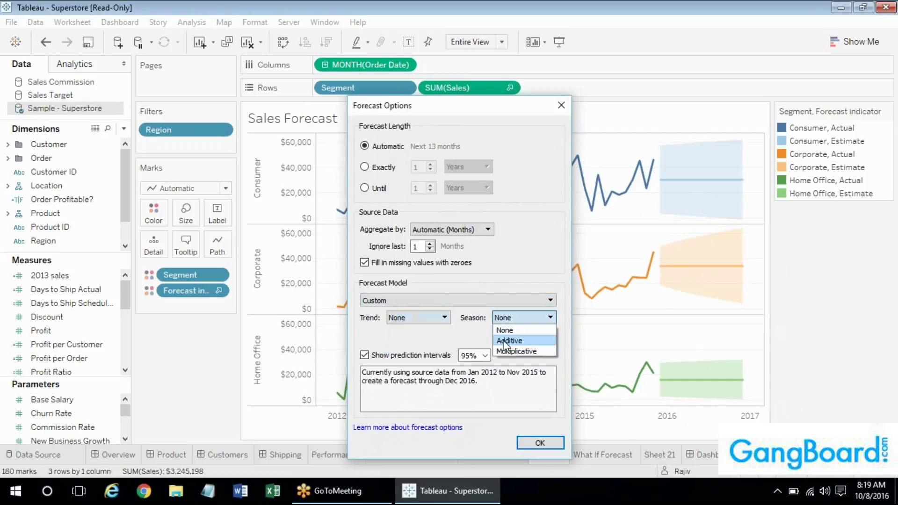
pyautogui.click(501, 266)
# Step: Set the forecast length to exactly 2 years with the Automatic forecast model and apply the options
pyautogui.click(364, 167)
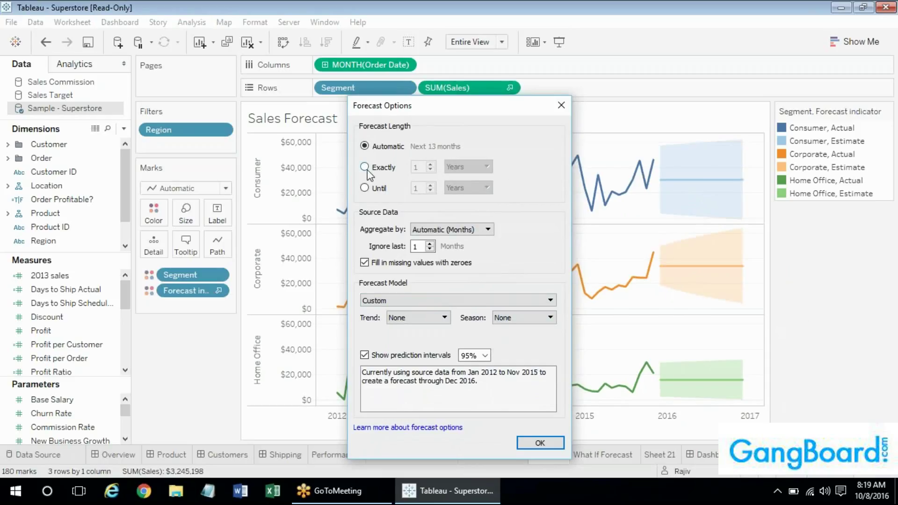
pyautogui.click(430, 165)
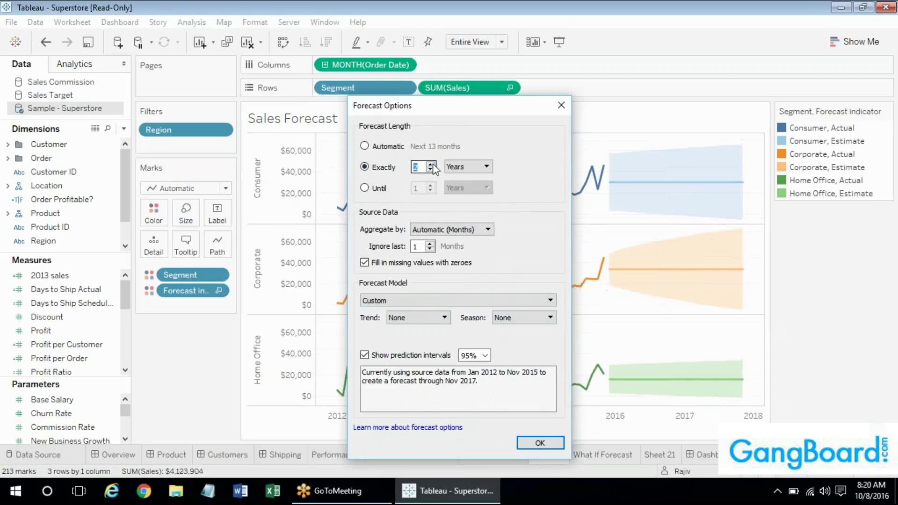
pyautogui.click(411, 300)
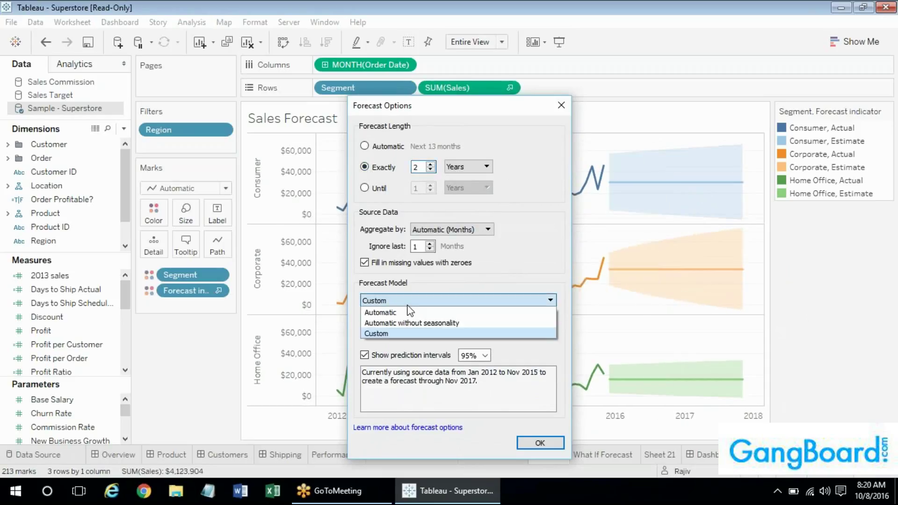
pyautogui.click(405, 312)
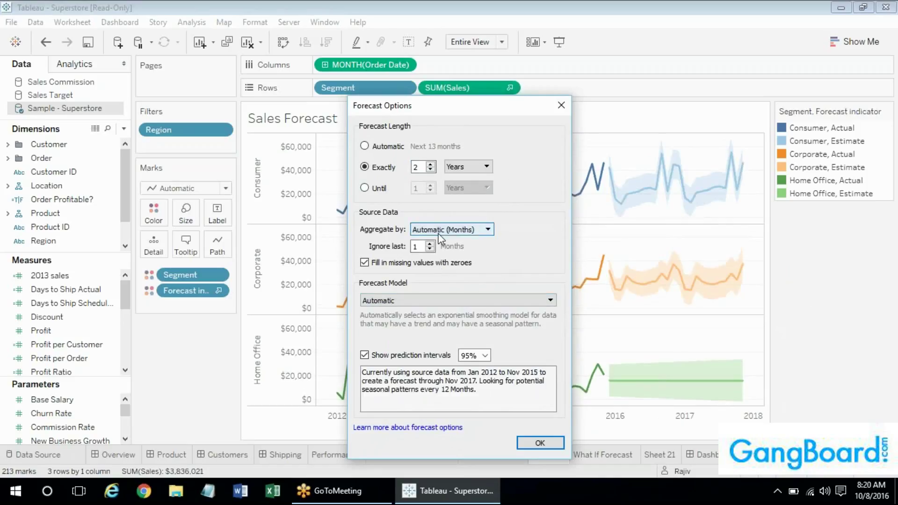
pyautogui.click(537, 443)
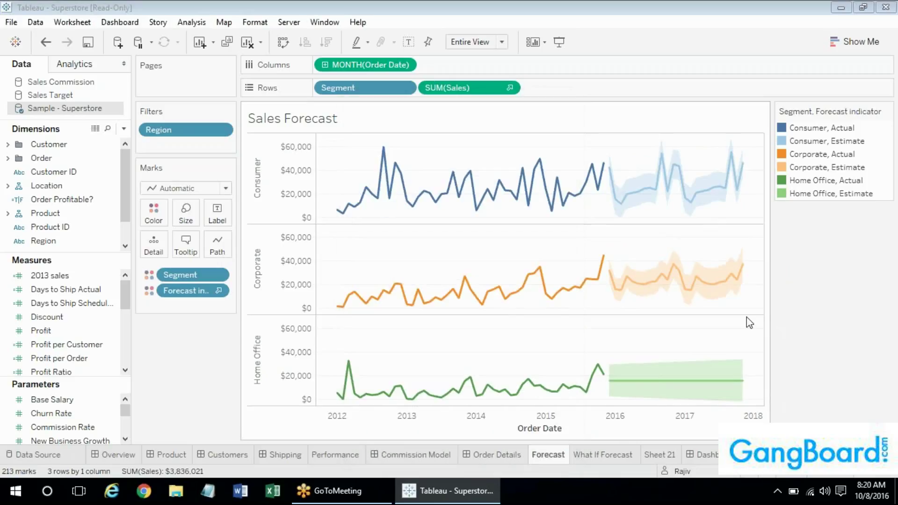
# Step: Open the What If Forecast sheet and examine its sales and sales forecast figures by region and segment
pyautogui.click(615, 457)
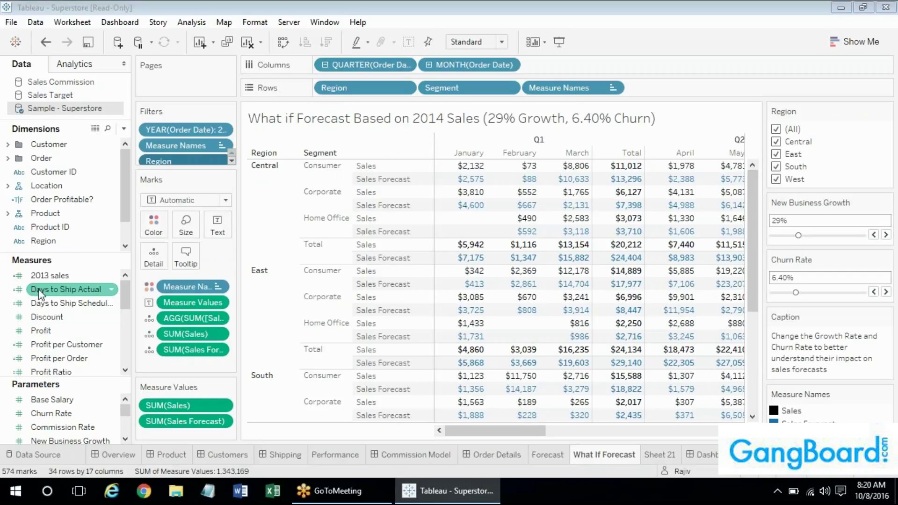
pyautogui.moveTo(124, 290); pyautogui.dragTo(134, 171)
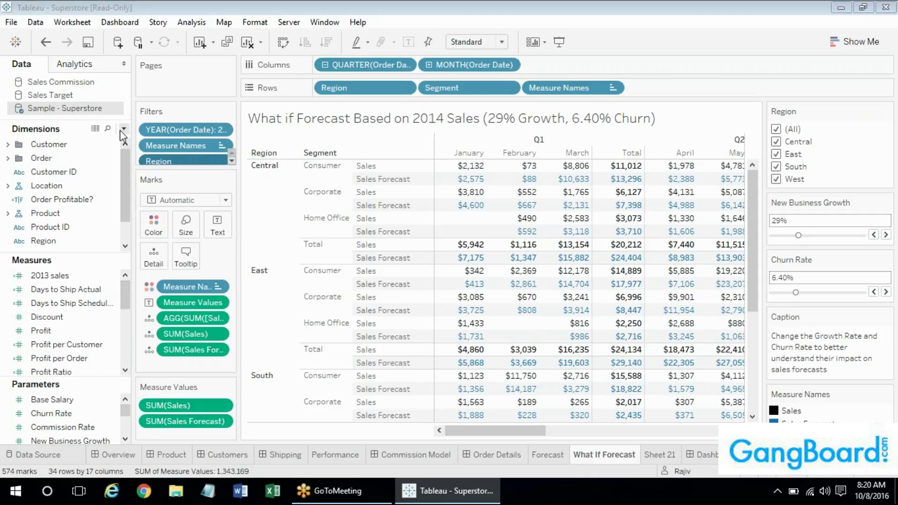
pyautogui.moveTo(468, 192)
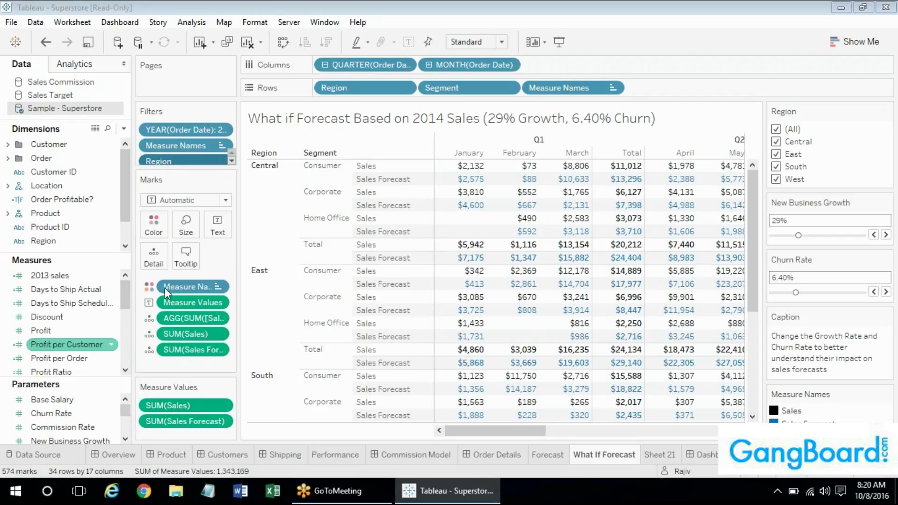
pyautogui.moveTo(467, 167)
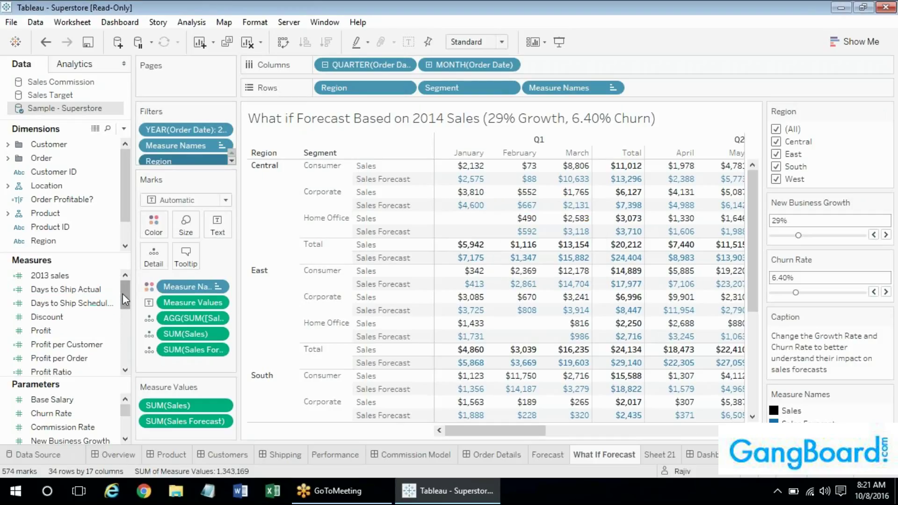
# Step: View the formula of the Days to Ship Actual calculated field and close it without changes
pyautogui.moveTo(126, 303)
pyautogui.mouseDown()
pyautogui.moveTo(125, 348)
pyautogui.moveTo(122, 293)
pyautogui.mouseUp()
pyautogui.rightClick(66, 288)
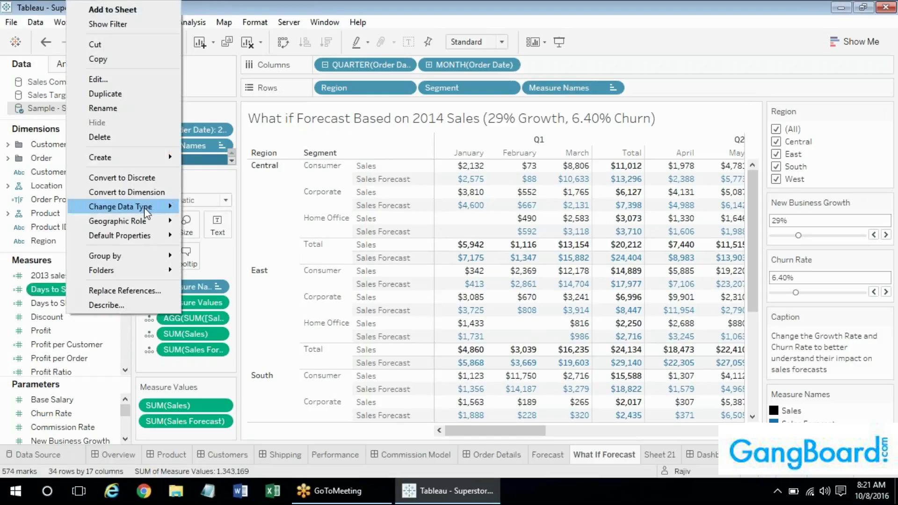
pyautogui.click(106, 78)
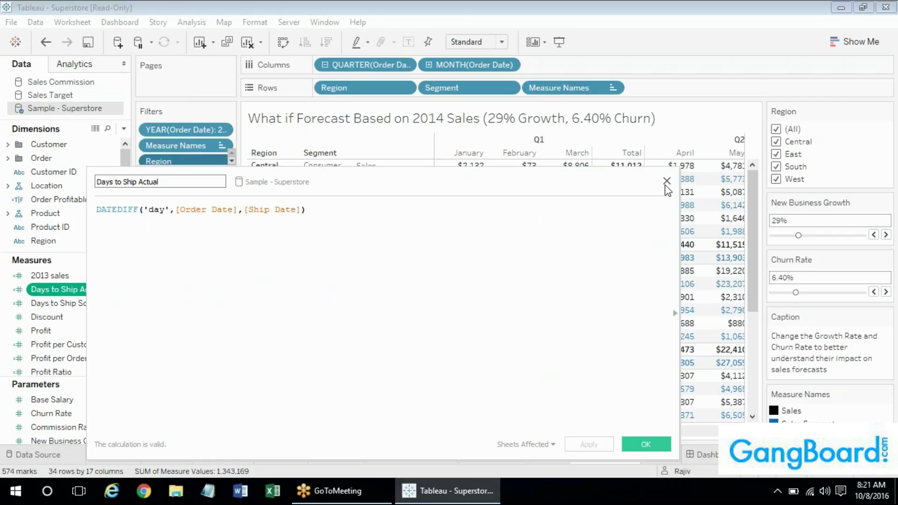
pyautogui.click(666, 181)
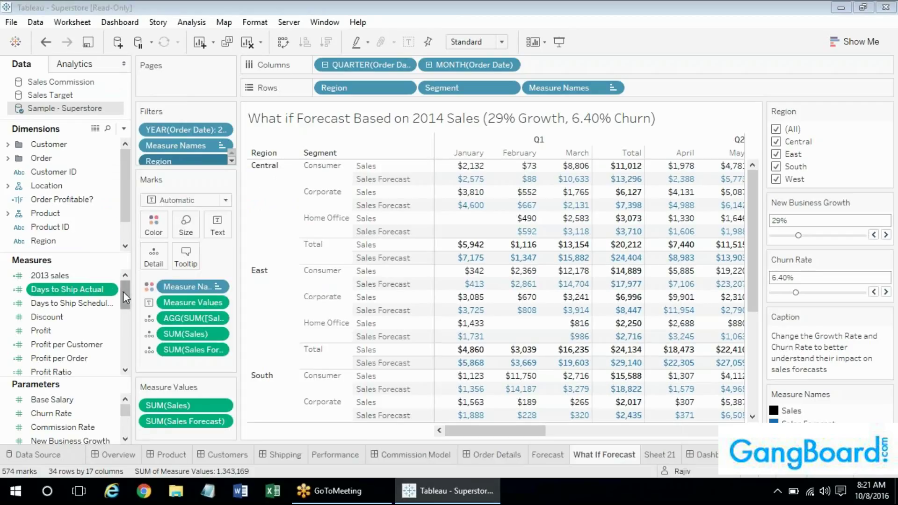
# Step: Find the Sales Forecast measure, inspect its calculation formula, and close it without changes
pyautogui.moveTo(122, 290); pyautogui.dragTo(125, 330)
pyautogui.click(54, 317)
pyautogui.rightClick(77, 318)
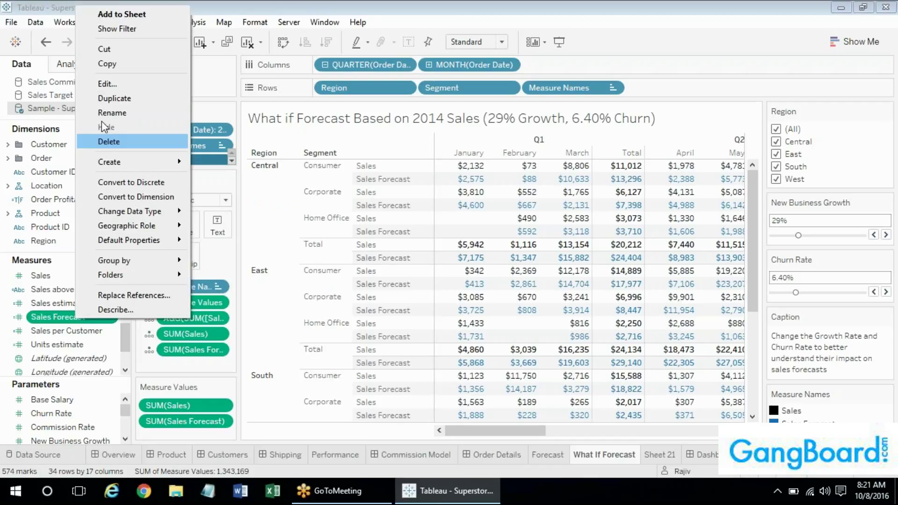
pyautogui.click(129, 86)
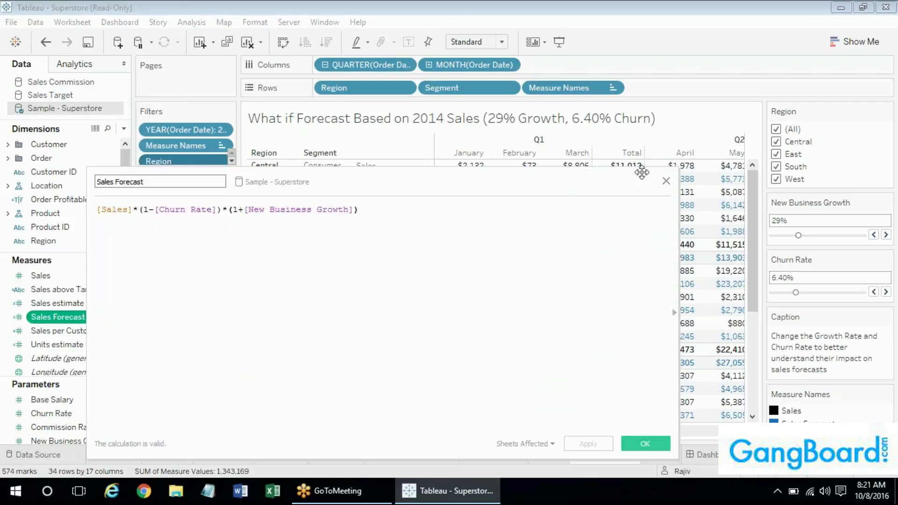
pyautogui.click(665, 181)
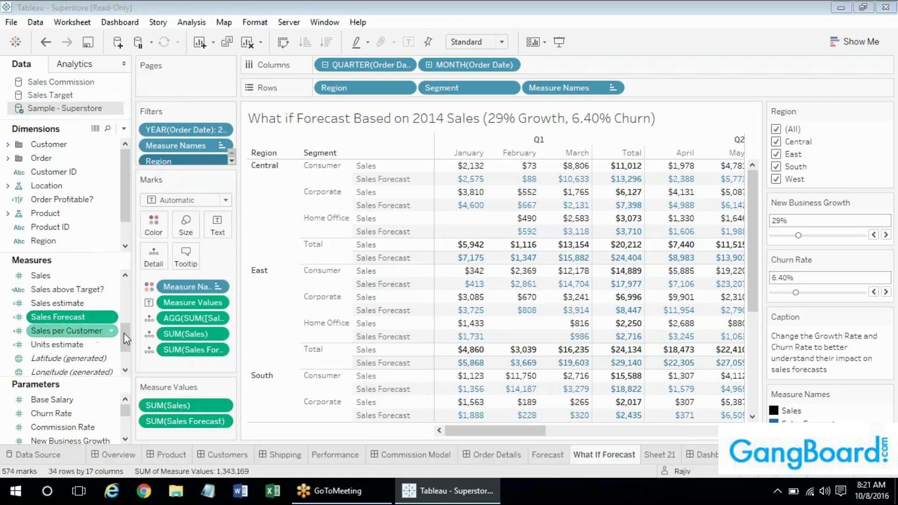
pyautogui.moveTo(124, 334); pyautogui.dragTo(124, 291)
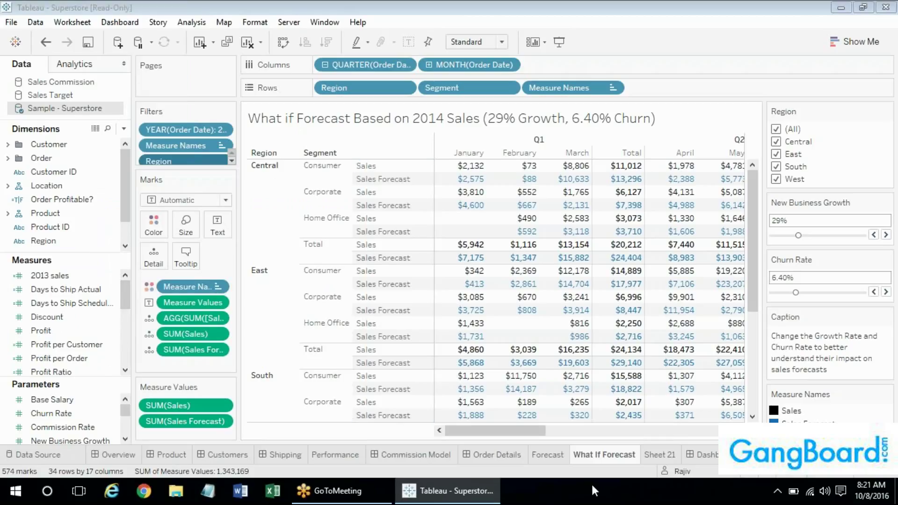
# Step: View Sheet 21 and the dashboard that contains it, and return to the What If Forecast sheet
pyautogui.click(669, 461)
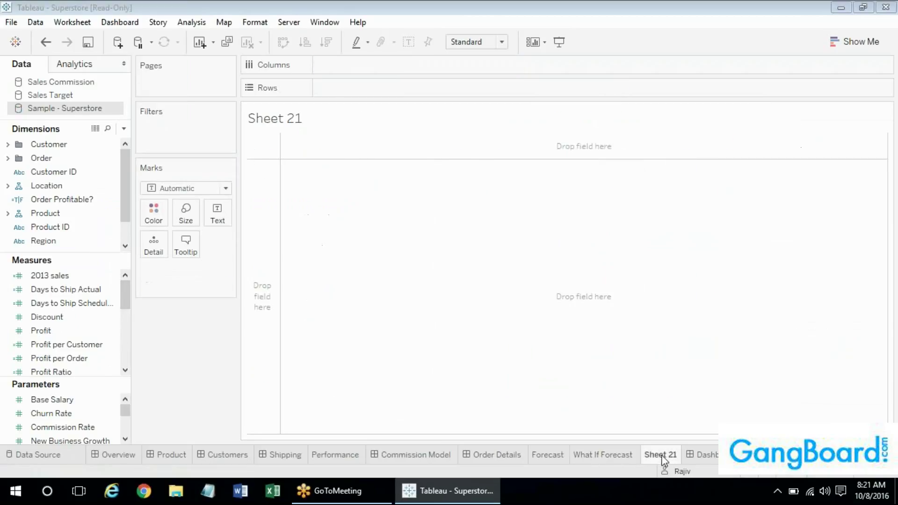
pyautogui.click(705, 454)
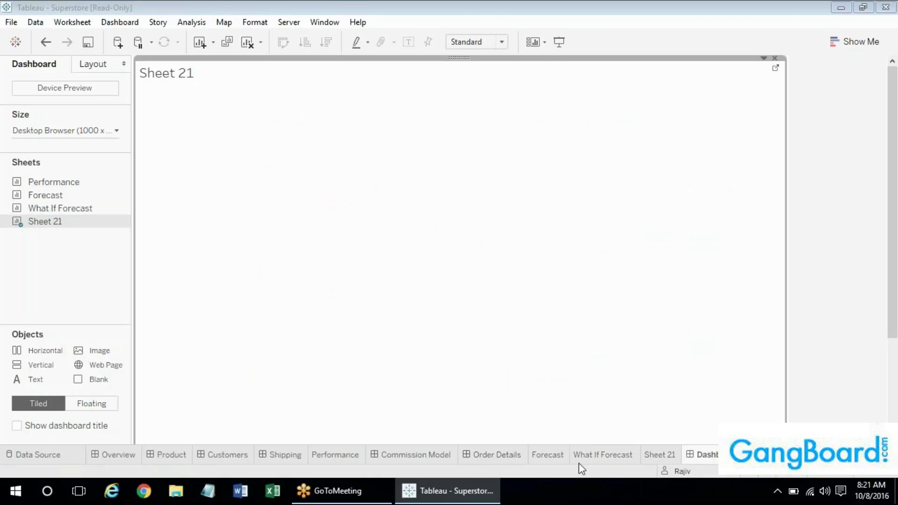
pyautogui.click(595, 458)
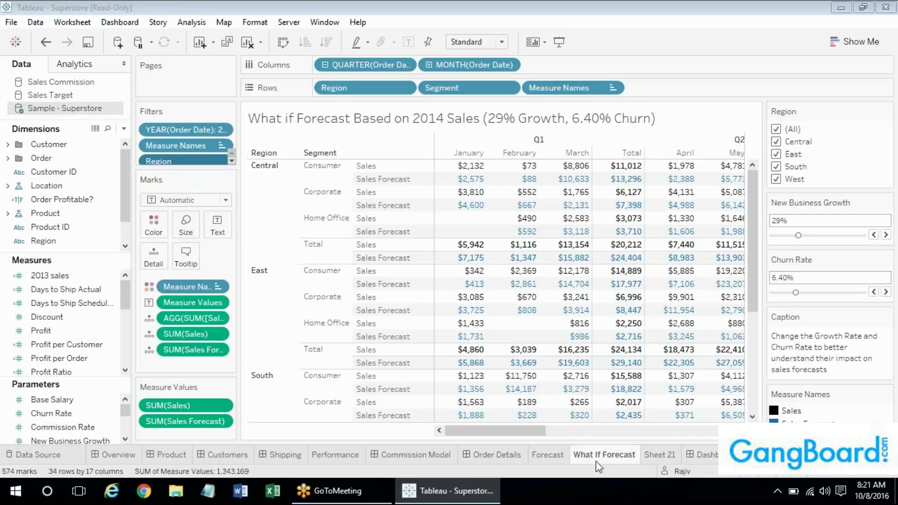
# Step: Review the analytics options for the What If Forecast sheet and open the Customers dashboard
pyautogui.click(73, 70)
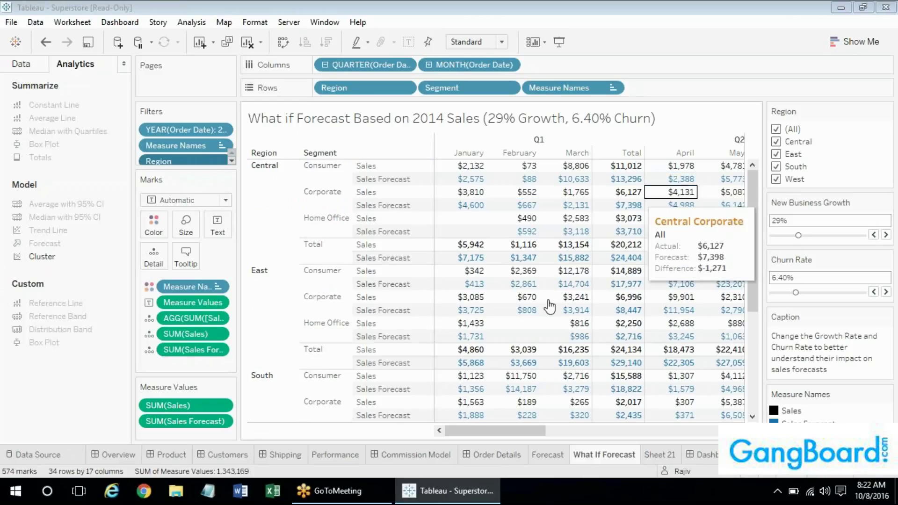
pyautogui.click(226, 452)
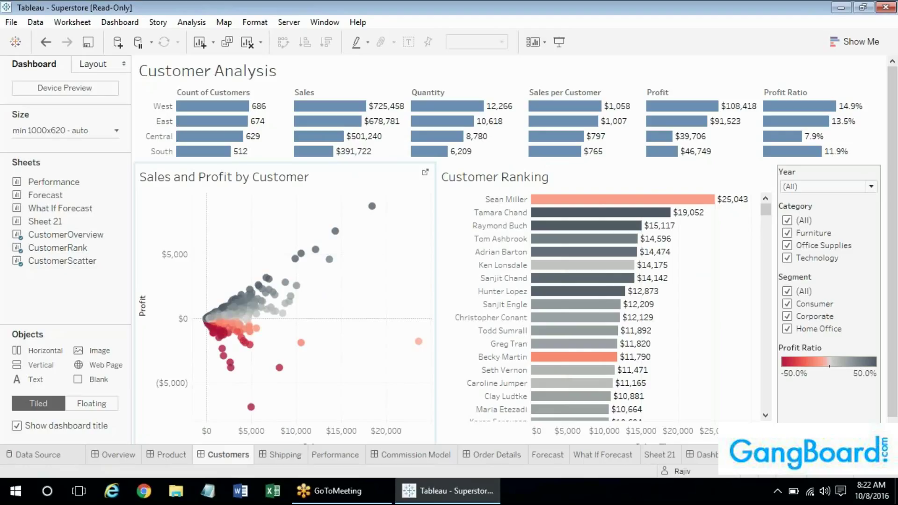
# Step: Create a new workbook and display the full list of server connectors on its connection page
pyautogui.click(11, 23)
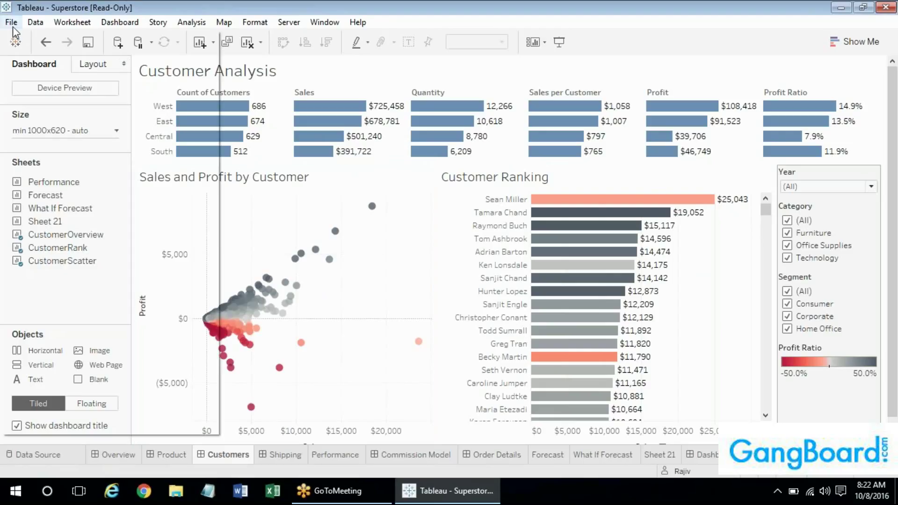
pyautogui.click(19, 38)
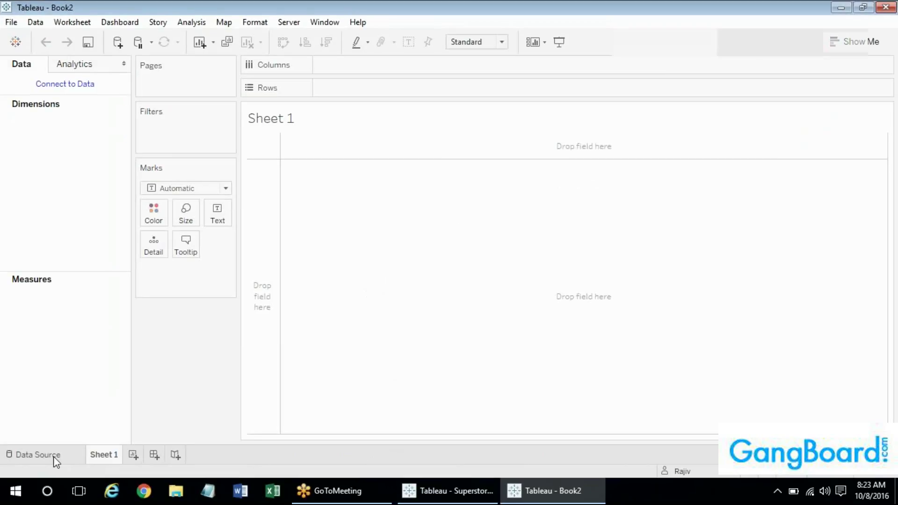
pyautogui.click(53, 455)
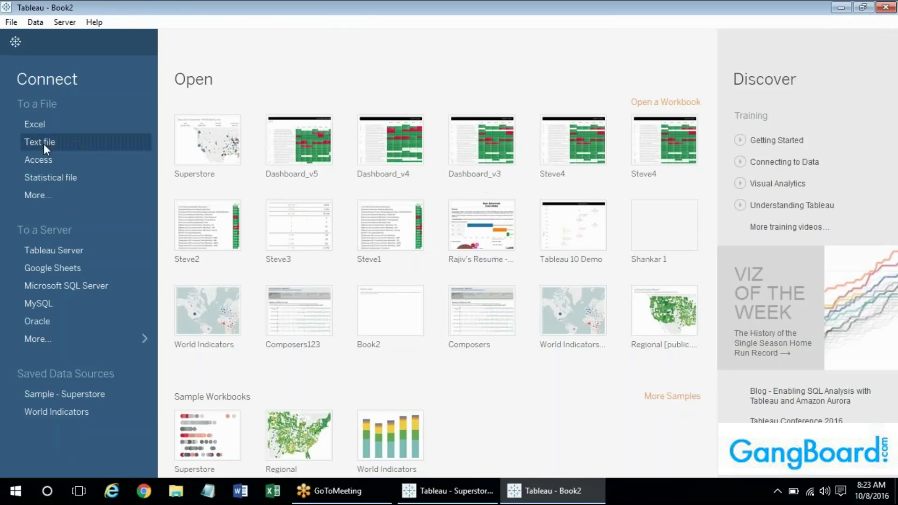
pyautogui.click(71, 340)
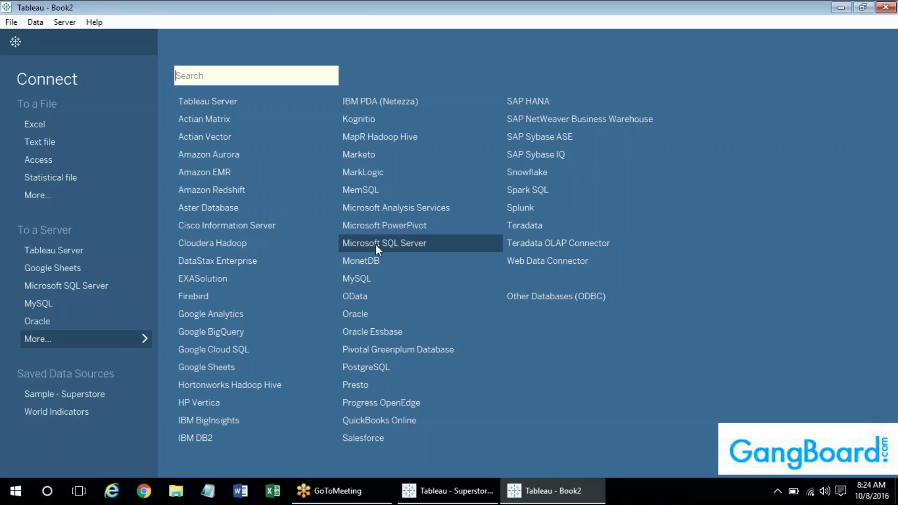
# Step: In the Superstore workbook, inspect the Sample - Superstore data source from the CustomerOverview sheet and return to the Customers dashboard
pyautogui.click(446, 491)
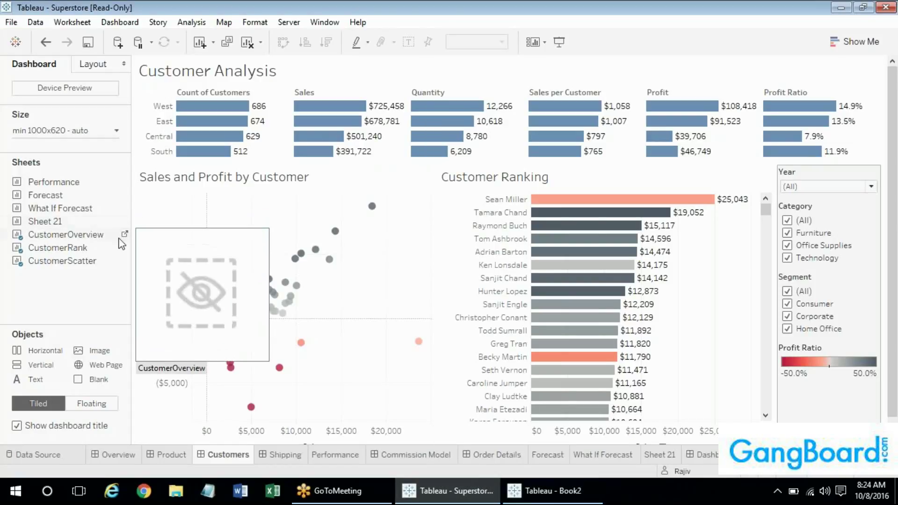
pyautogui.click(125, 235)
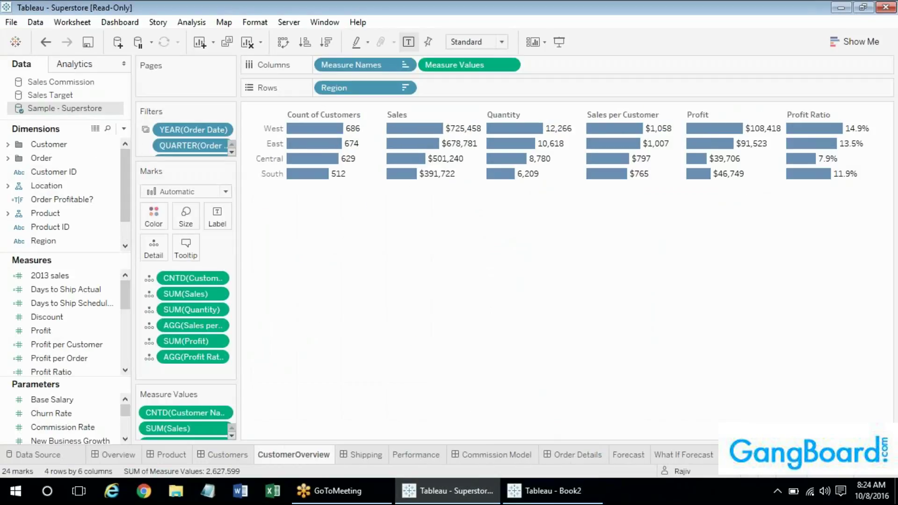
pyautogui.rightClick(96, 108)
pyautogui.click(110, 116)
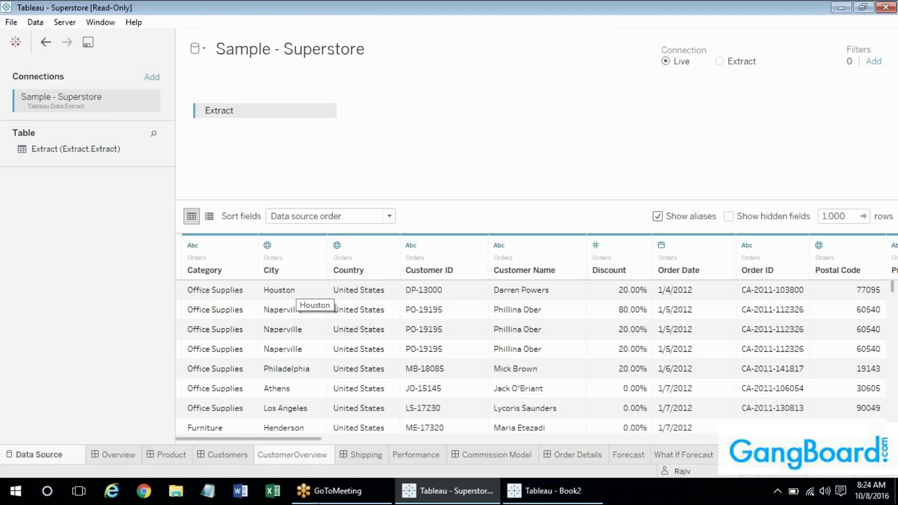
pyautogui.click(241, 457)
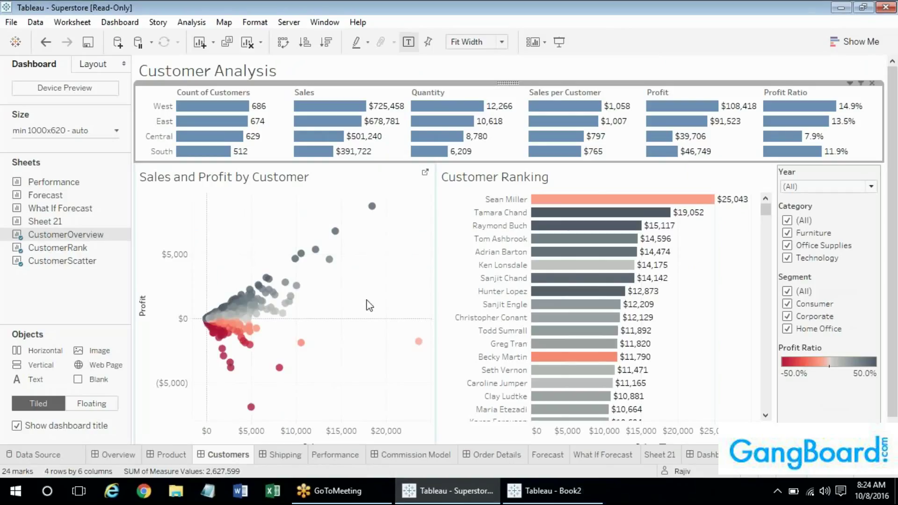
# Step: Examine the Show Me chart types available for the Sales and Profit by Customer chart
pyautogui.click(865, 42)
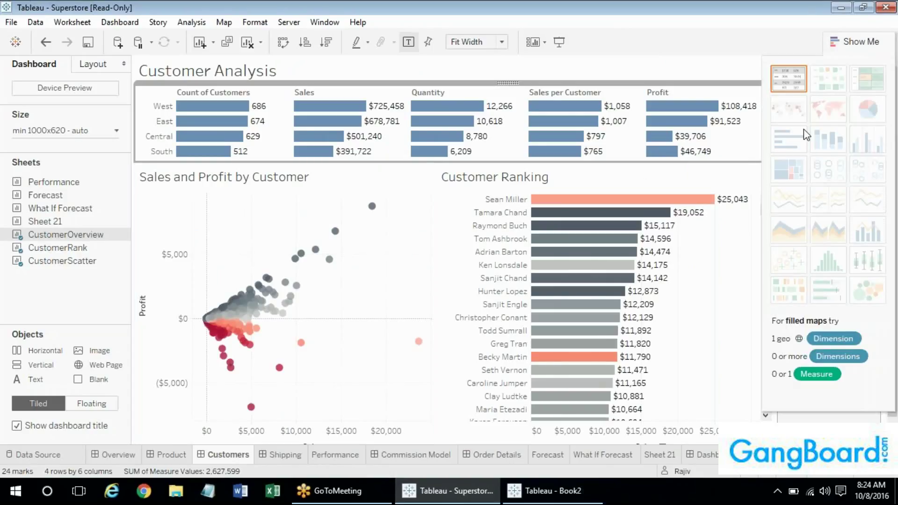
pyautogui.click(393, 267)
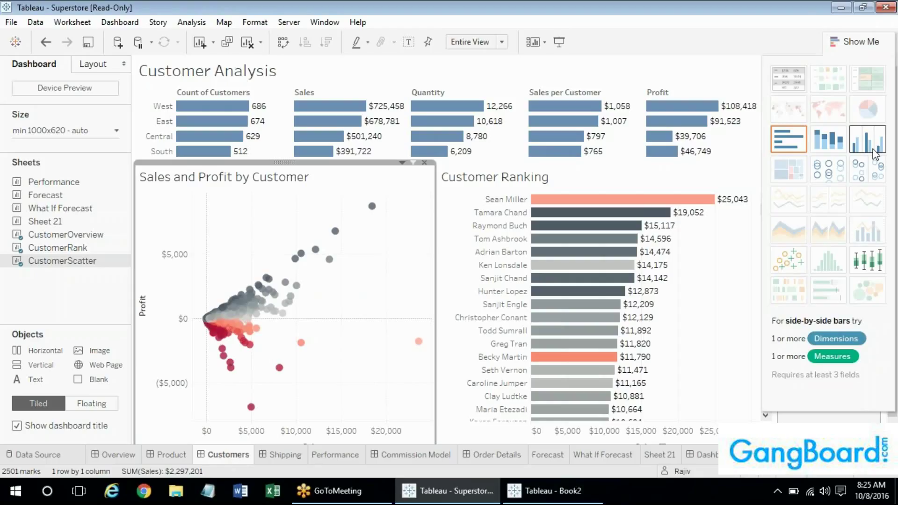
# Step: Switch to Chrome, go to public.tableau.com and show the Viz of the Day entries in the gallery
pyautogui.click(144, 491)
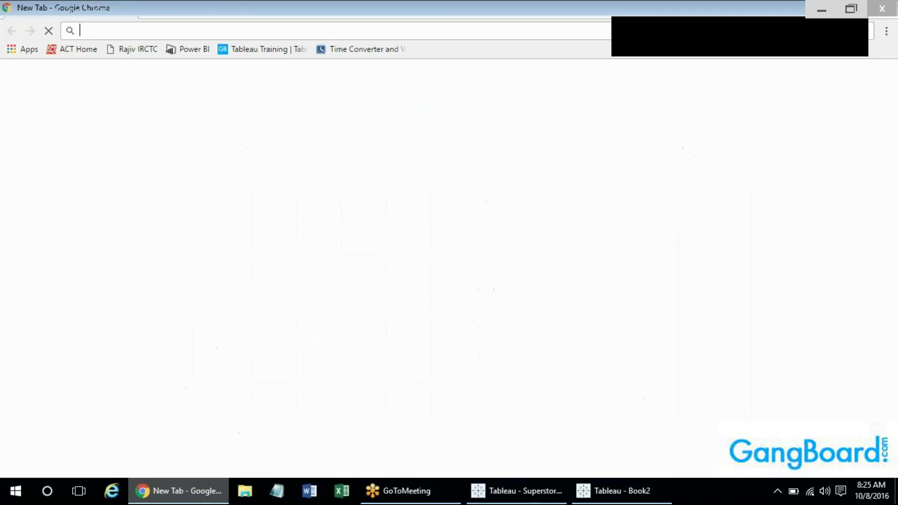
pyautogui.write('Pub')
pyautogui.press('End')
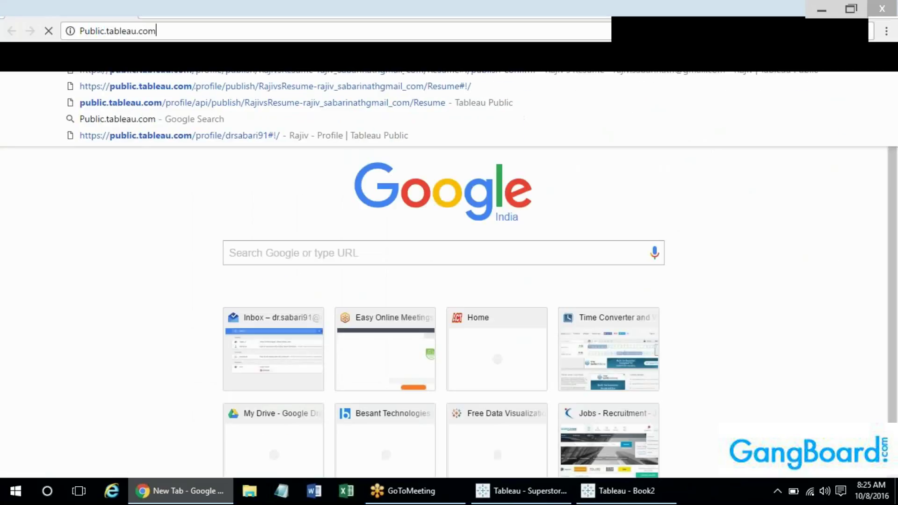
pyautogui.press('Return')
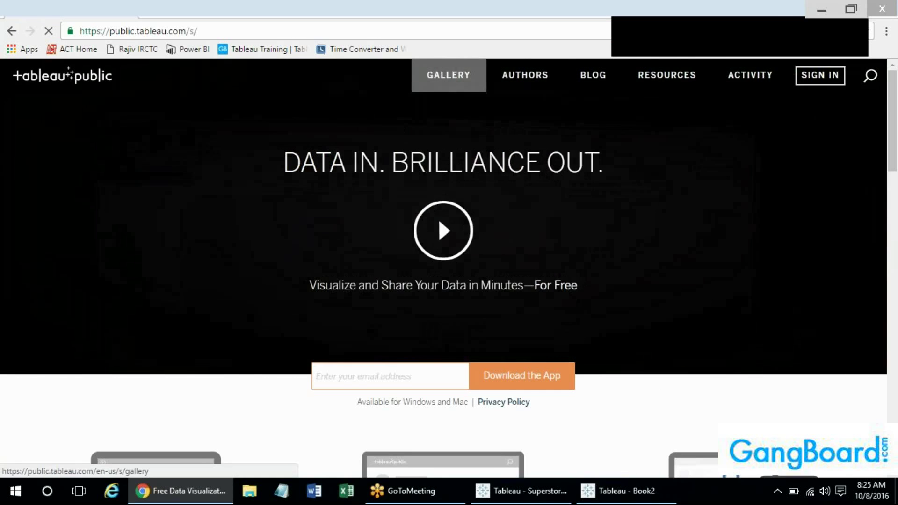
pyautogui.click(449, 75)
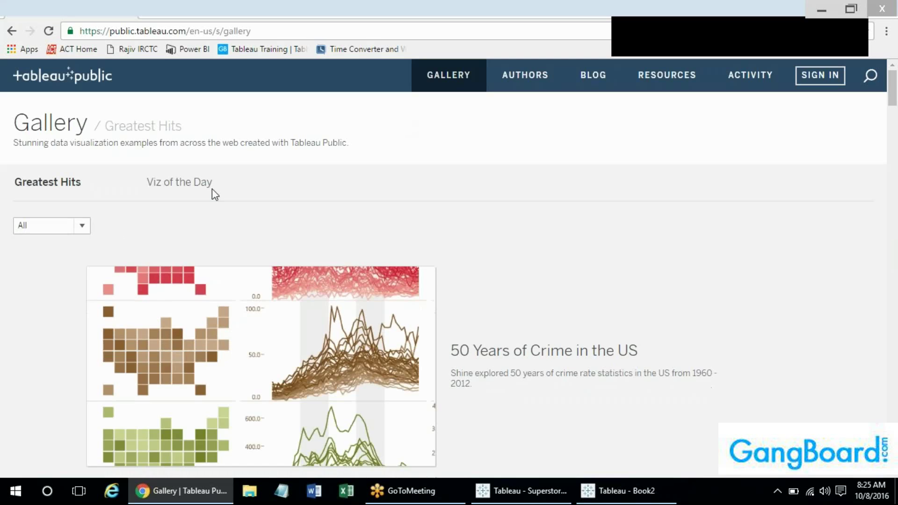
pyautogui.click(212, 189)
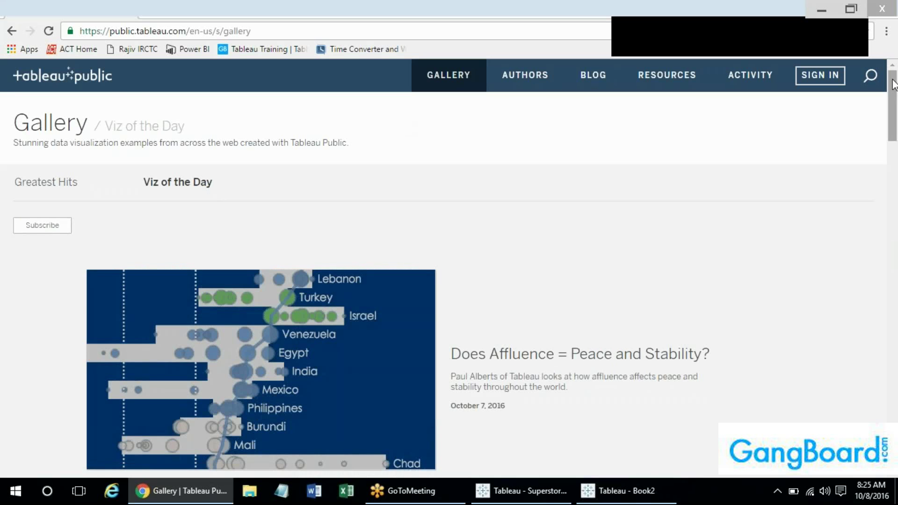
# Step: Browse the Viz of the Day gallery through to older visualizations, loading more entries
pyautogui.moveTo(892, 84); pyautogui.dragTo(892, 272)
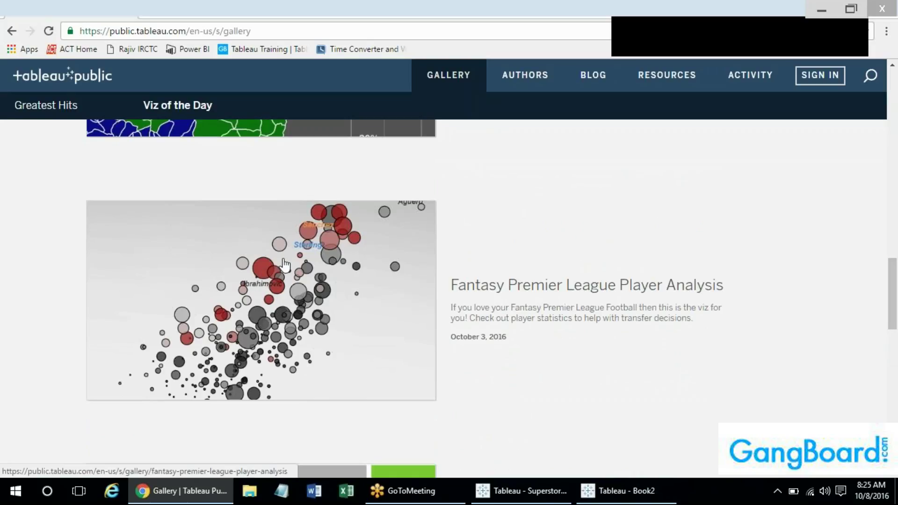
pyautogui.hotkey('alt', 'Tab')
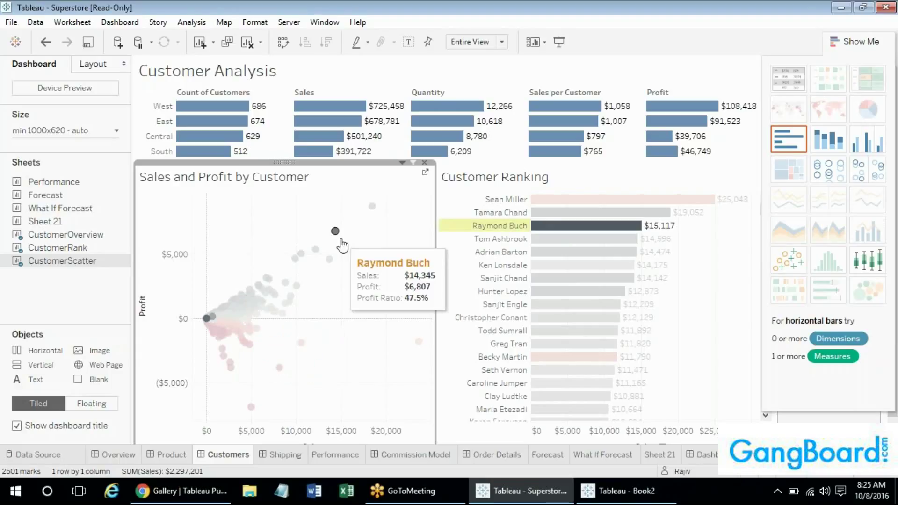
pyautogui.hotkey('alt', 'Tab')
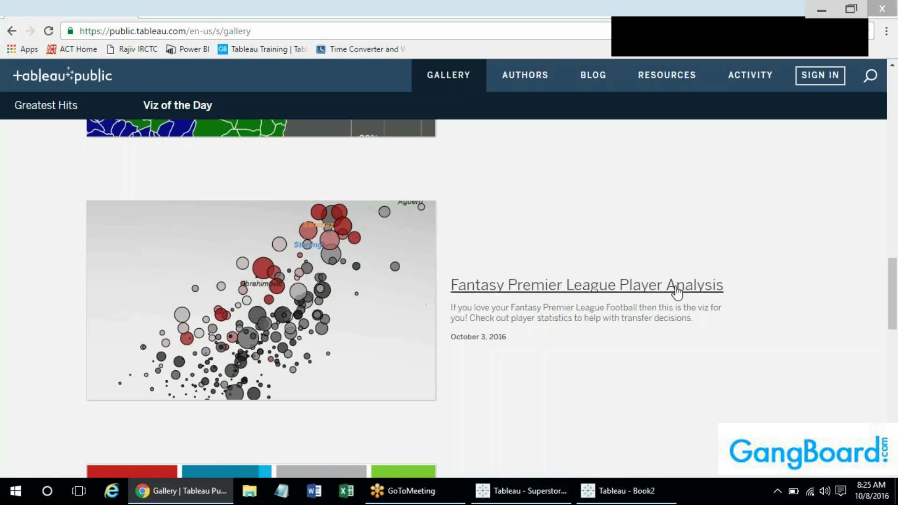
pyautogui.moveTo(892, 289); pyautogui.dragTo(893, 419)
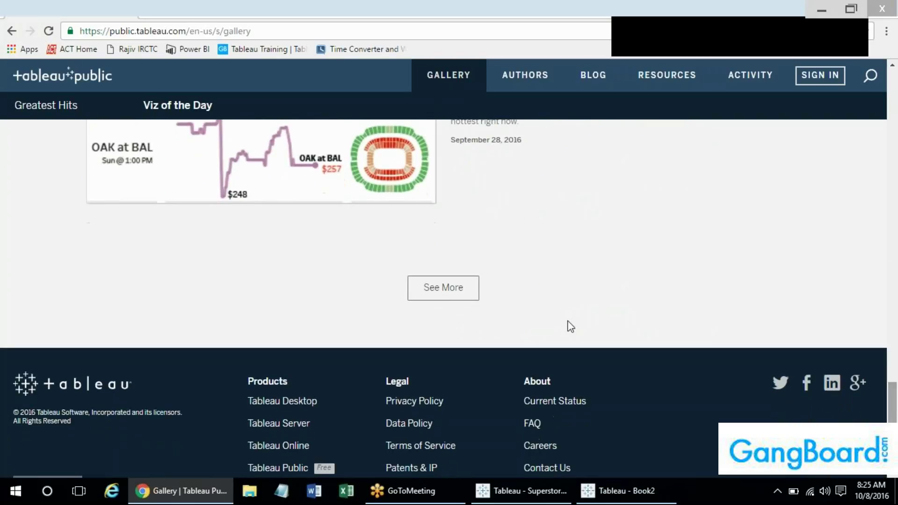
pyautogui.click(444, 288)
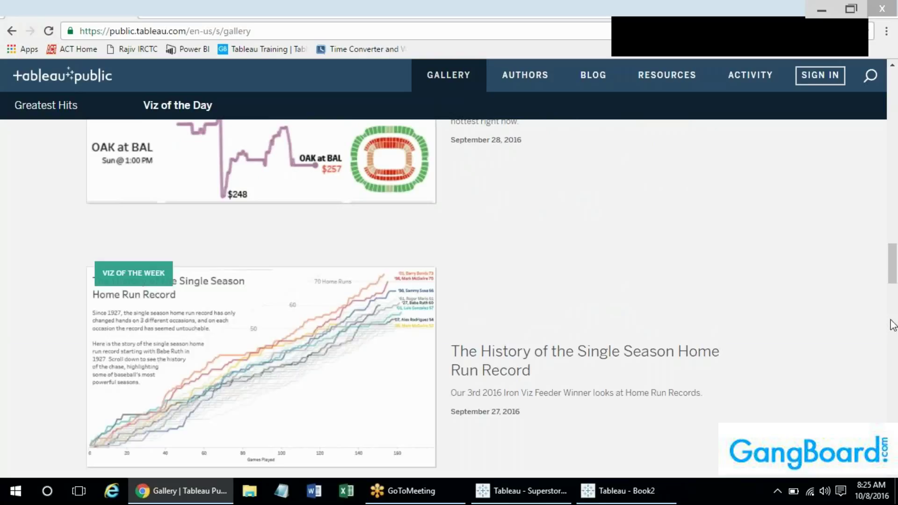
pyautogui.moveTo(895, 279); pyautogui.dragTo(895, 299)
pyautogui.scroll(-10, 895, 329)
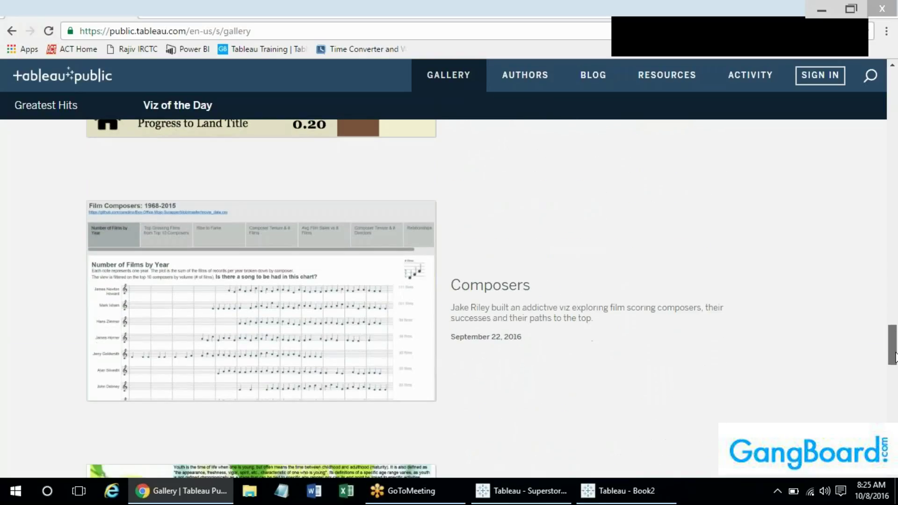
pyautogui.moveTo(896, 356); pyautogui.dragTo(894, 458)
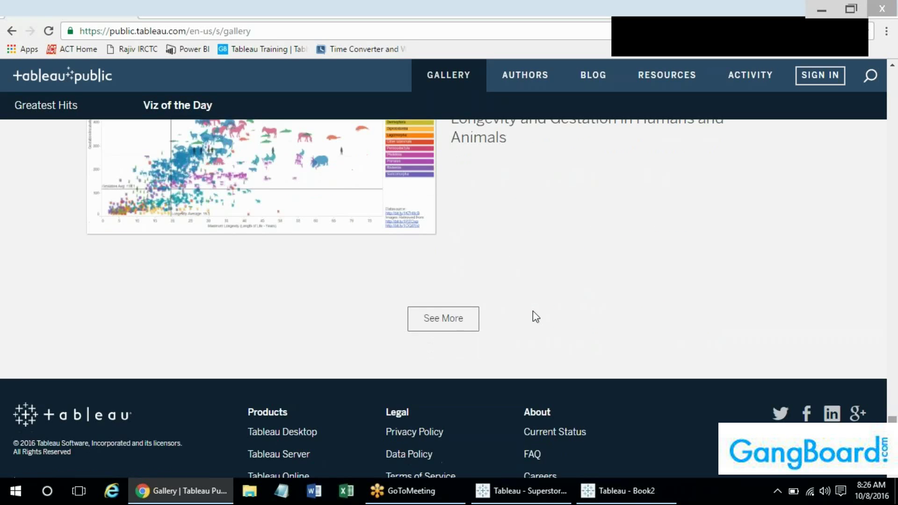
# Step: Compare the gallery examples in Chrome with the Customers dashboard and its Show Me chart types, ending in Tableau
pyautogui.hotkey('alt', 'Tab')
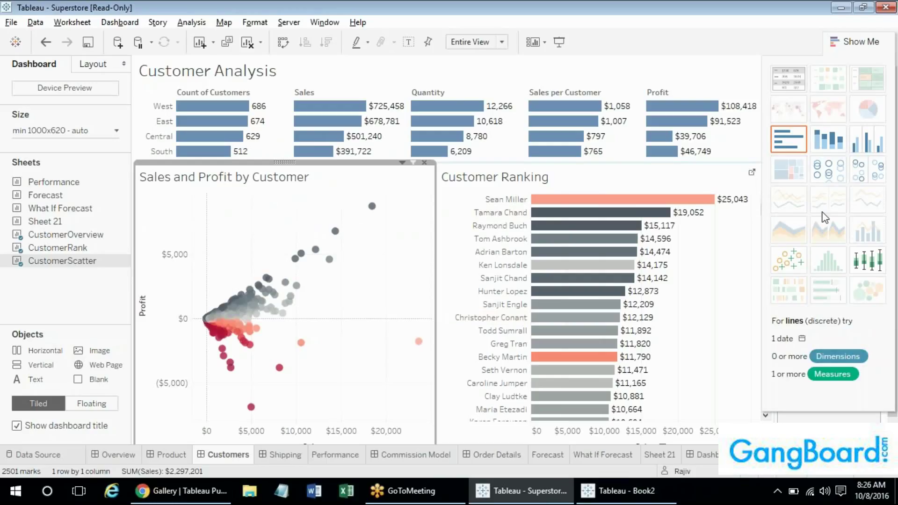
pyautogui.hotkey('alt', 'Tab')
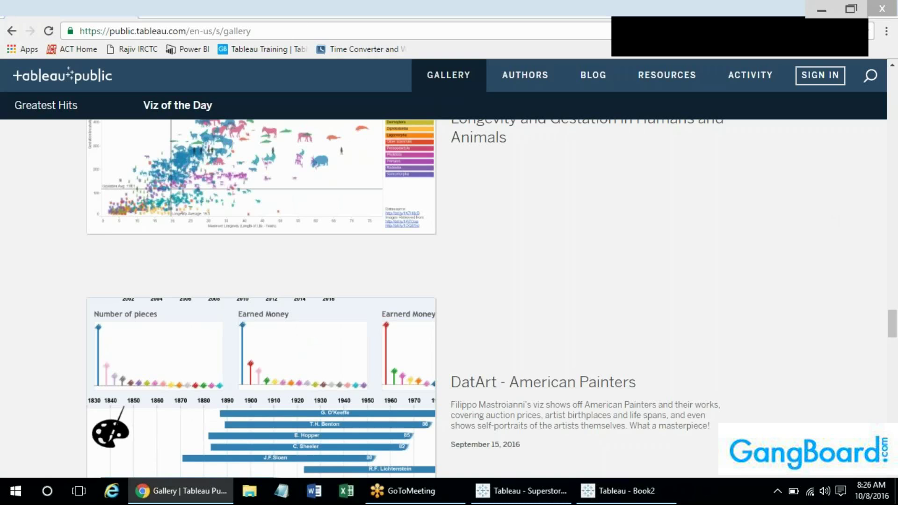
pyautogui.hotkey('alt', 'Tab')
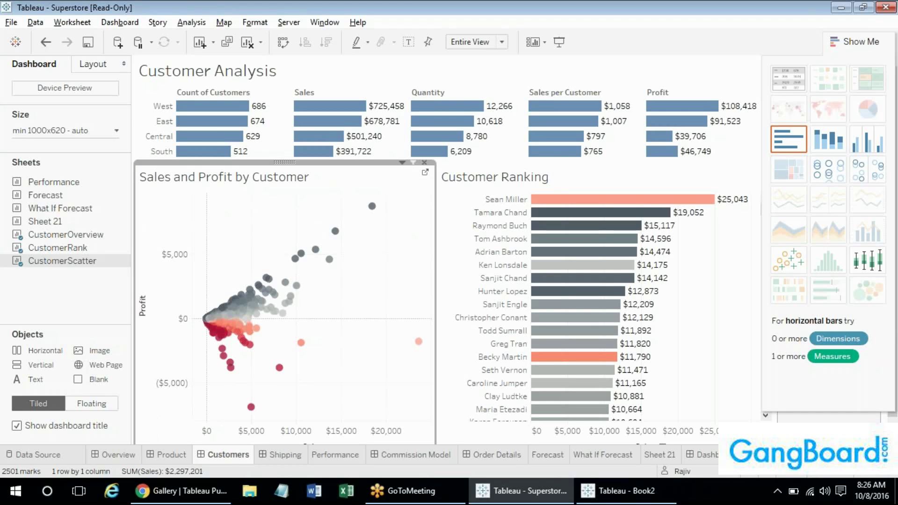
pyautogui.hotkey('alt', 'Tab')
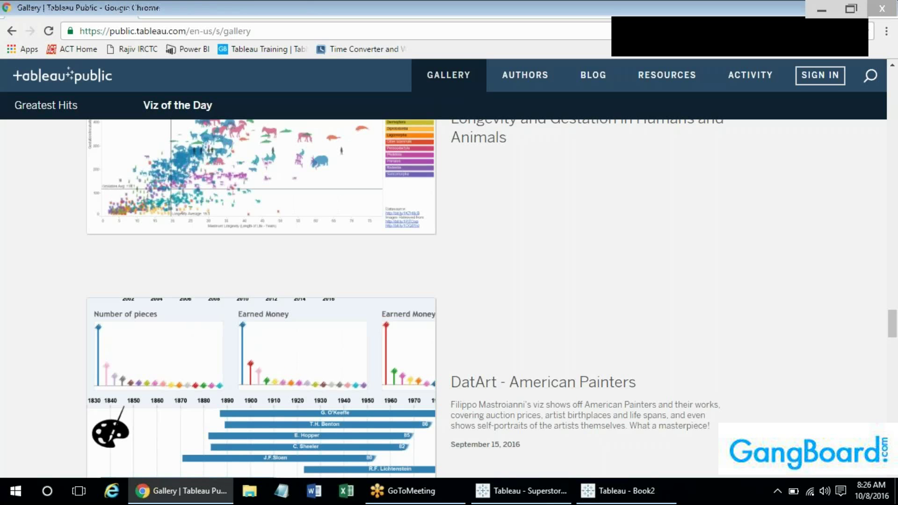
pyautogui.hotkey('alt', 'Tab')
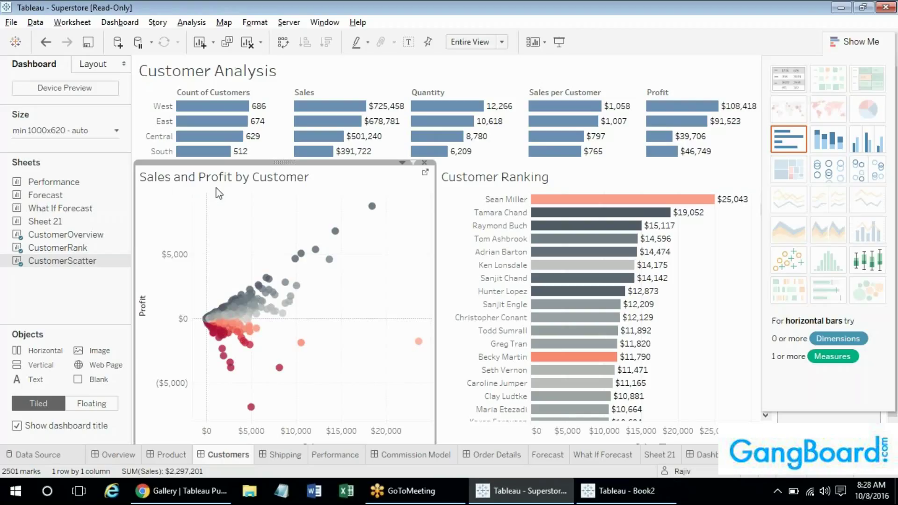
# Step: Hide the Show Me chart types and view the Shipping dashboard and the Performance sheet
pyautogui.click(860, 41)
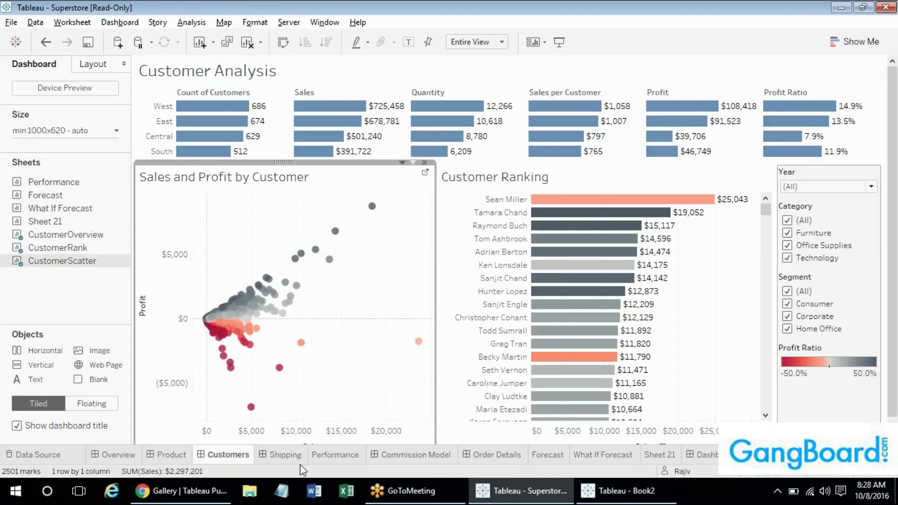
pyautogui.click(282, 460)
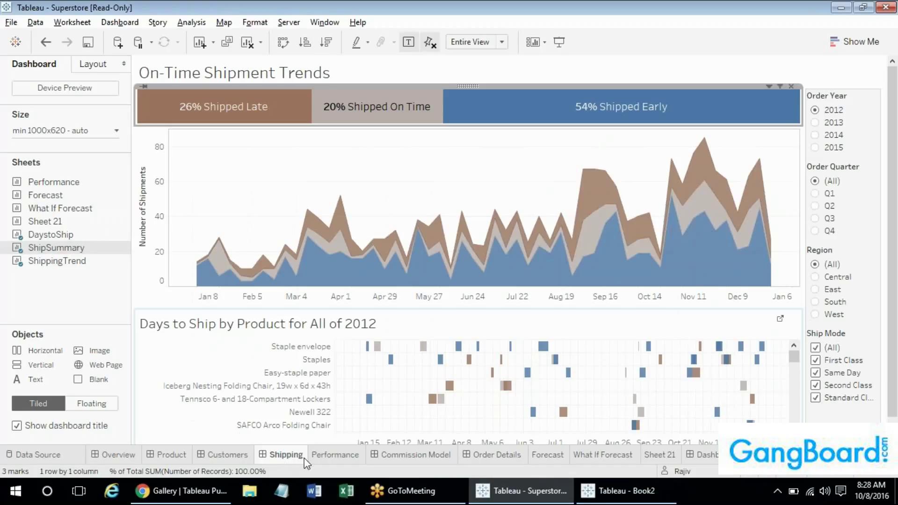
pyautogui.click(327, 460)
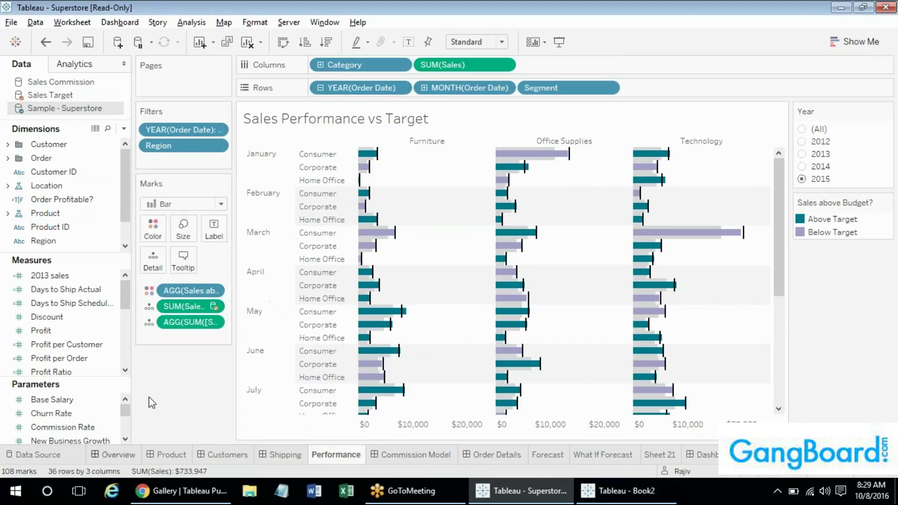
# Step: Inspect the Sample - Superstore data source used by the Performance sheet and return to that sheet
pyautogui.rightClick(89, 109)
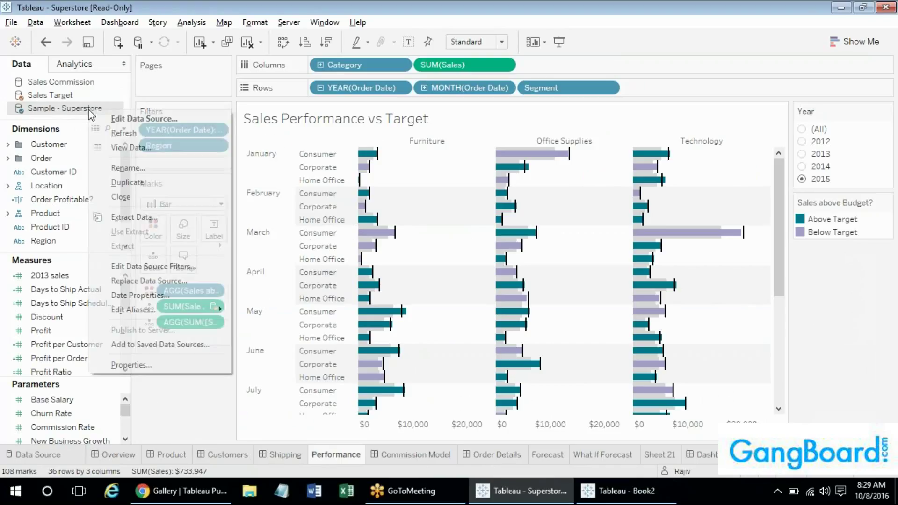
pyautogui.click(113, 120)
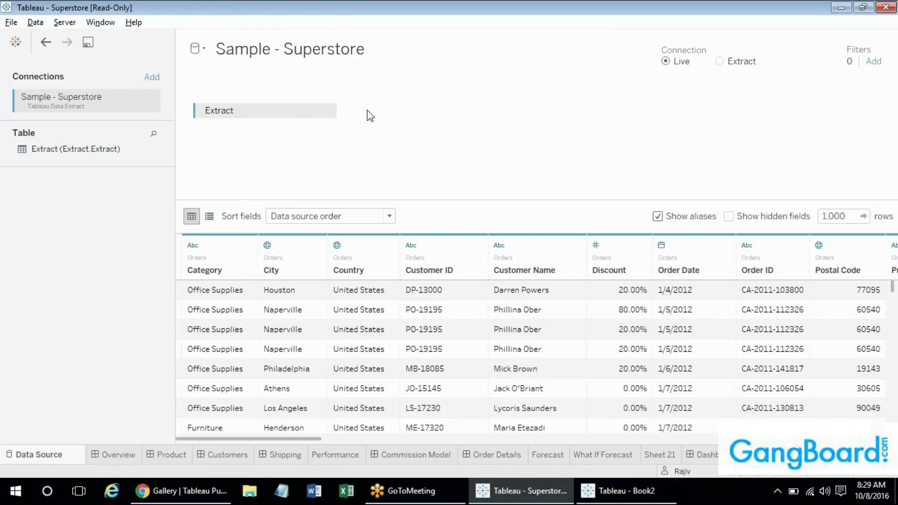
pyautogui.click(332, 456)
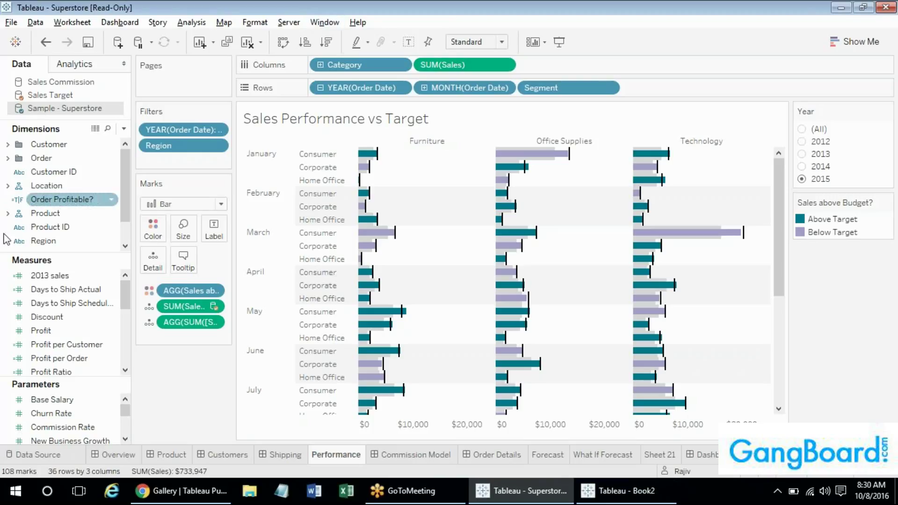
# Step: Review the formula of the 2013 sales calculated field and close its editor without changing it
pyautogui.rightClick(41, 278)
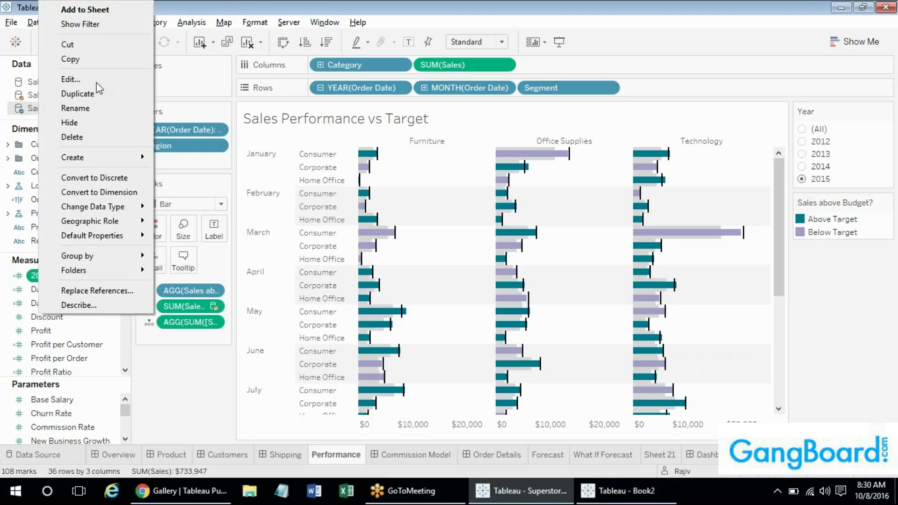
pyautogui.click(70, 79)
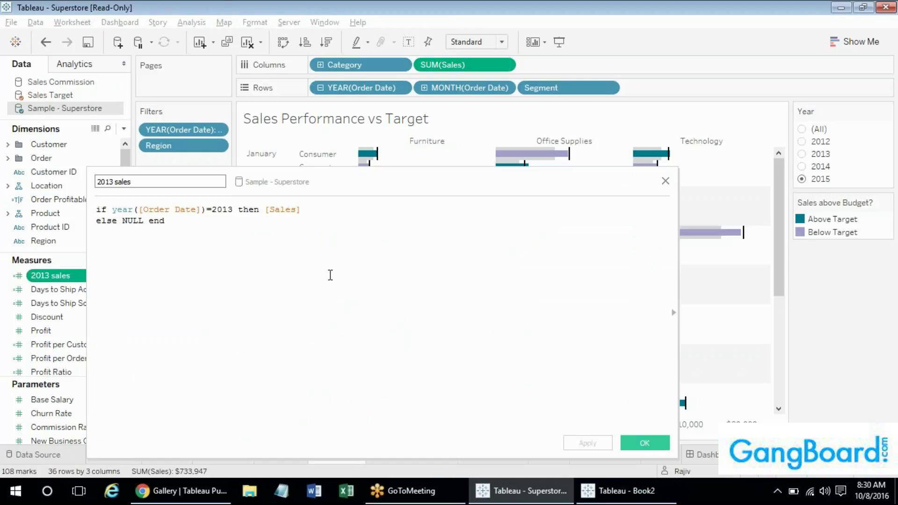
pyautogui.moveTo(292, 188); pyautogui.dragTo(411, 149)
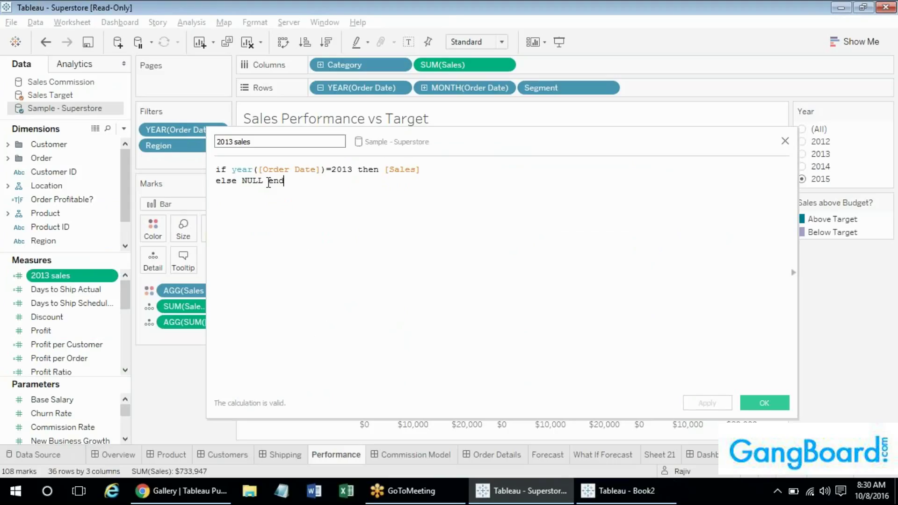
pyautogui.moveTo(171, 497)
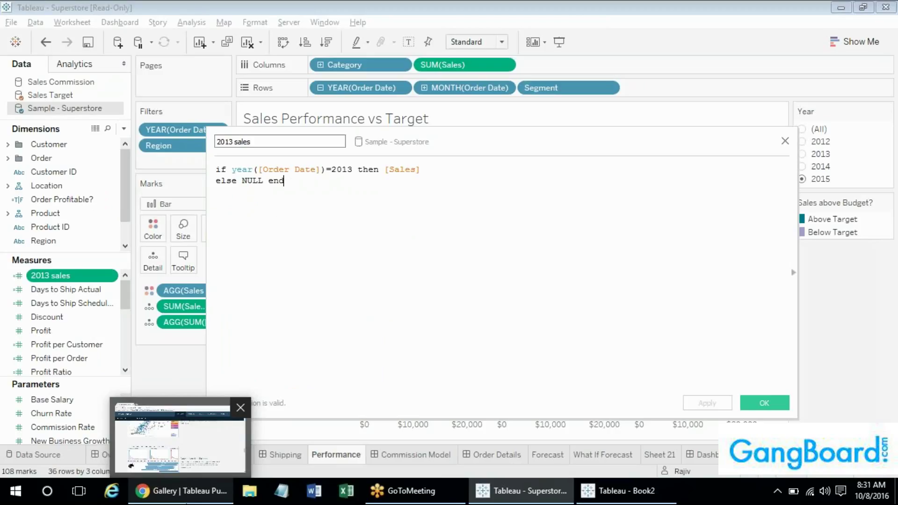
pyautogui.moveTo(179, 459)
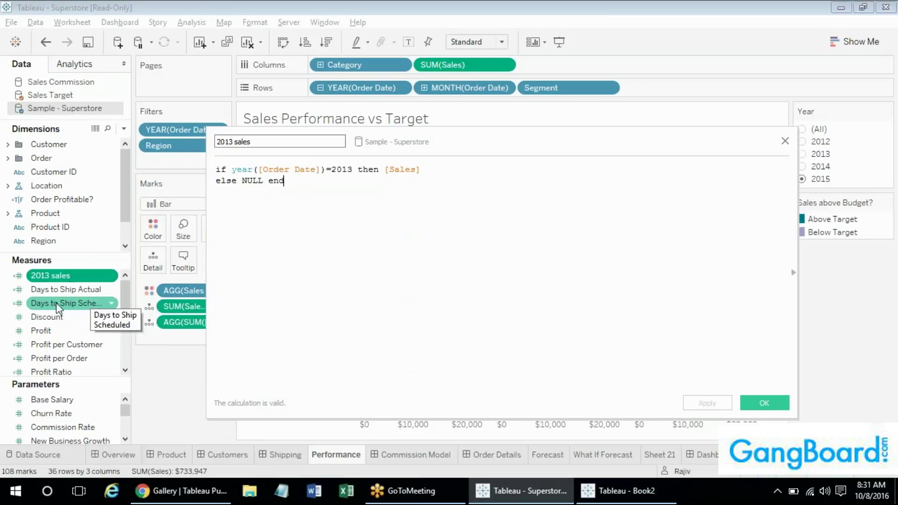
pyautogui.click(784, 141)
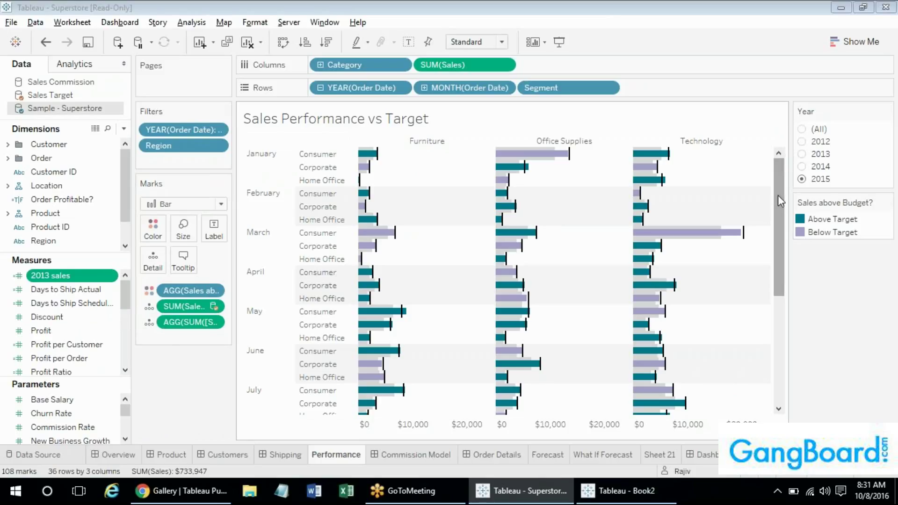
# Step: Look through the Sales Performance vs Target chart down to December and return to January
pyautogui.moveTo(778, 201); pyautogui.dragTo(780, 337)
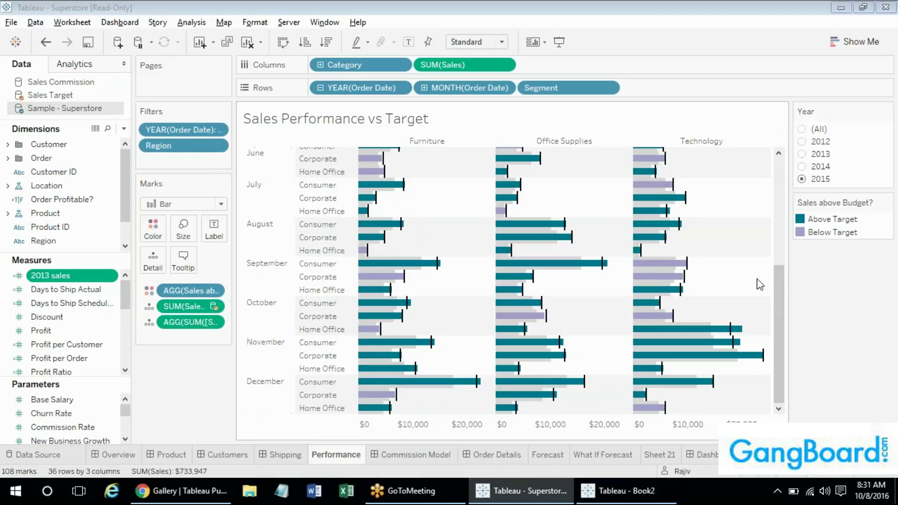
pyautogui.moveTo(776, 303); pyautogui.dragTo(770, 180)
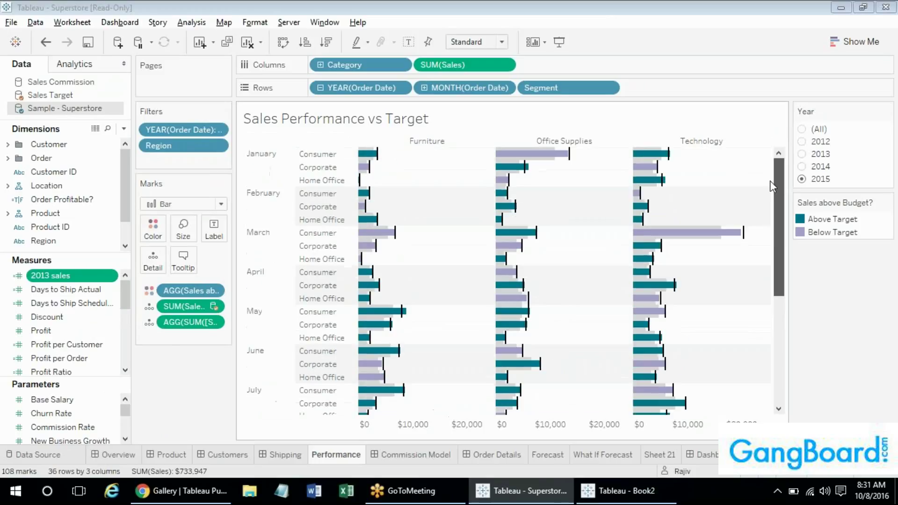
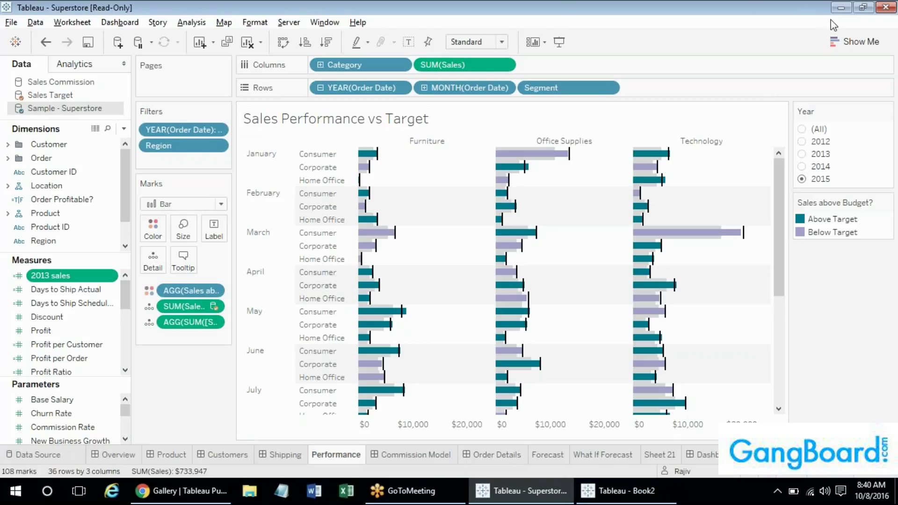
pyautogui.click(887, 36)
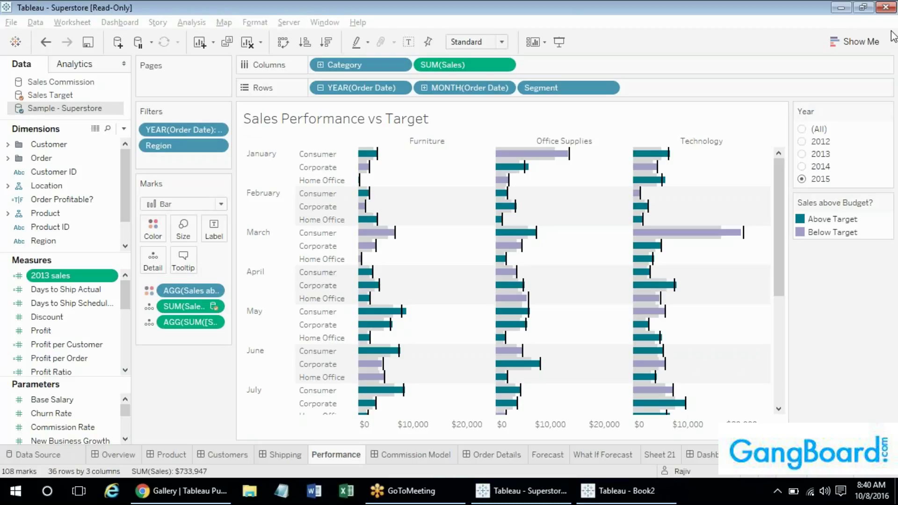